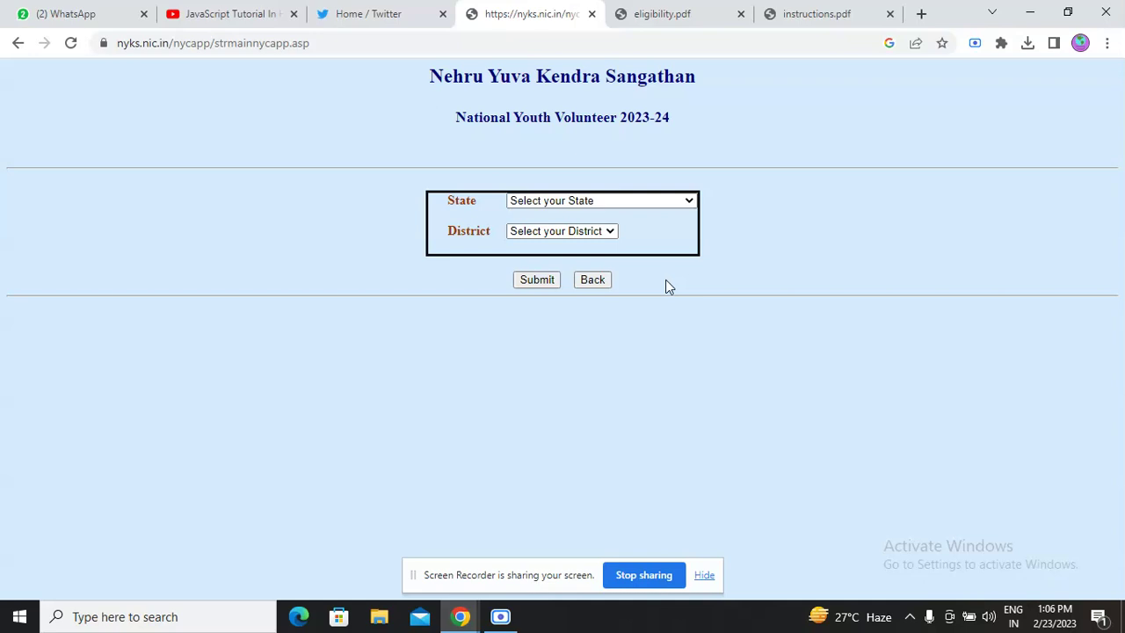
Step: Enlarge the volunteer application page and choose UTTAR PRADESH as the state
{"action": "scroll", "coordinate": [666, 280], "scroll_direction": "up", "scroll_amount": 5}
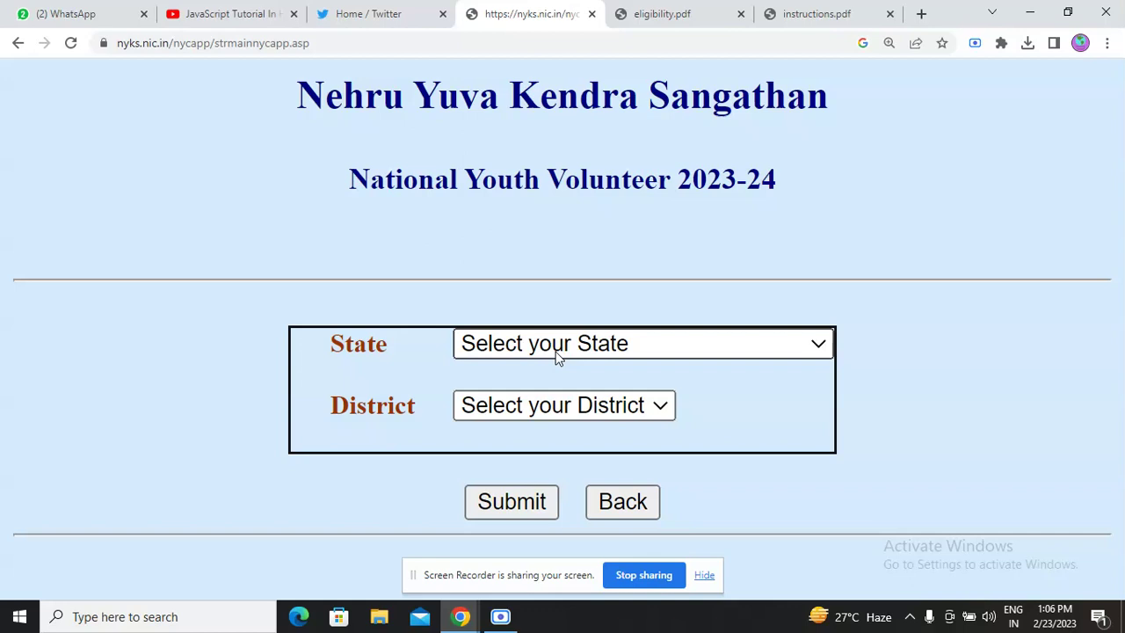
{"action": "left_click", "coordinate": [284, 48]}
{"action": "left_click", "coordinate": [405, 133]}
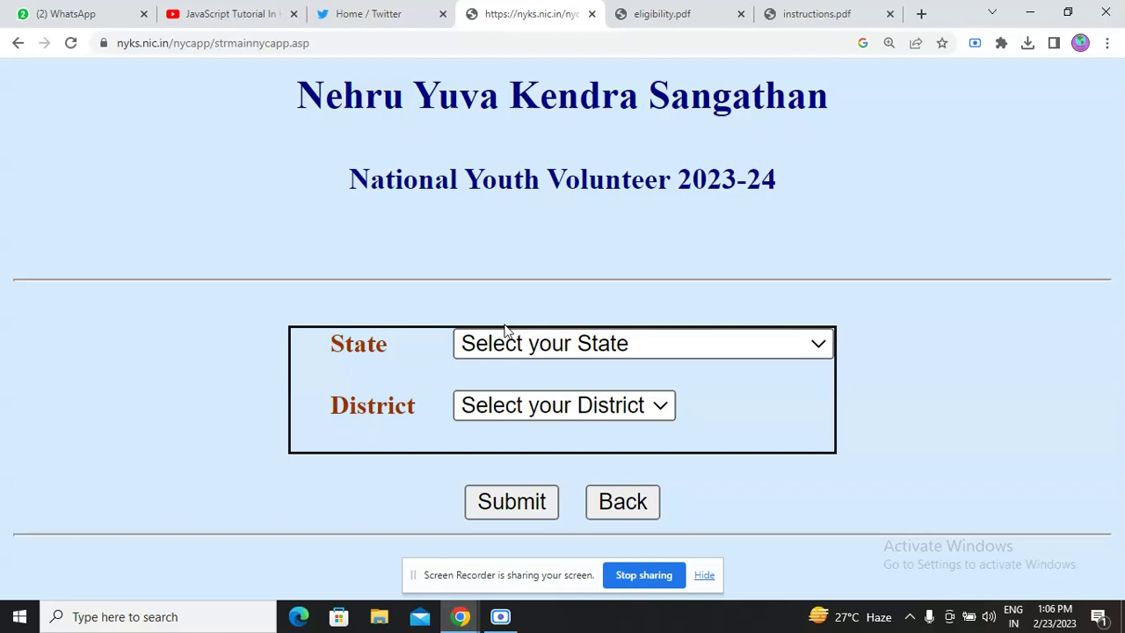
{"action": "key", "text": "ctrl+minus"}
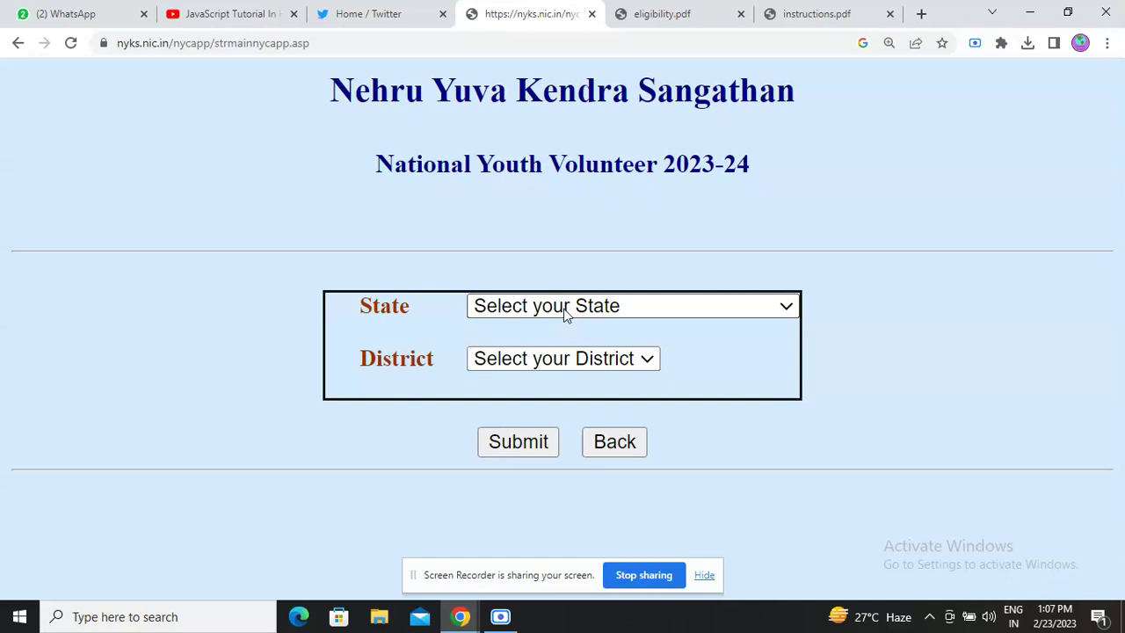
{"action": "left_click", "coordinate": [563, 309]}
{"action": "scroll", "coordinate": [552, 192], "scroll_direction": "down", "scroll_amount": 1}
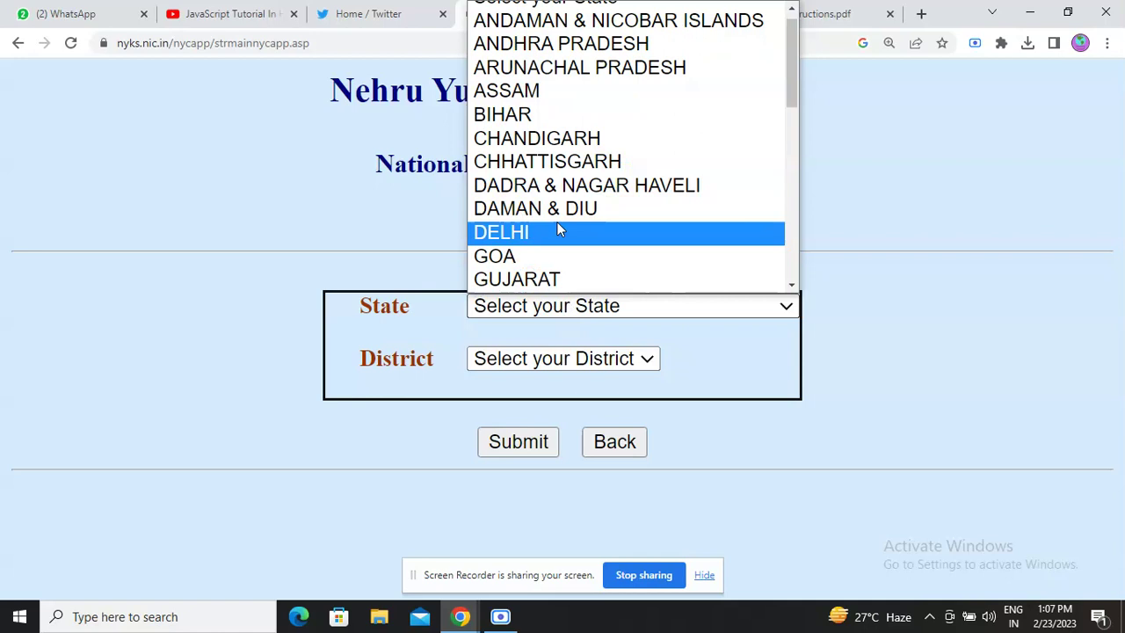
{"action": "scroll", "coordinate": [556, 222], "scroll_direction": "down", "scroll_amount": 5}
{"action": "scroll", "coordinate": [557, 227], "scroll_direction": "down", "scroll_amount": 2}
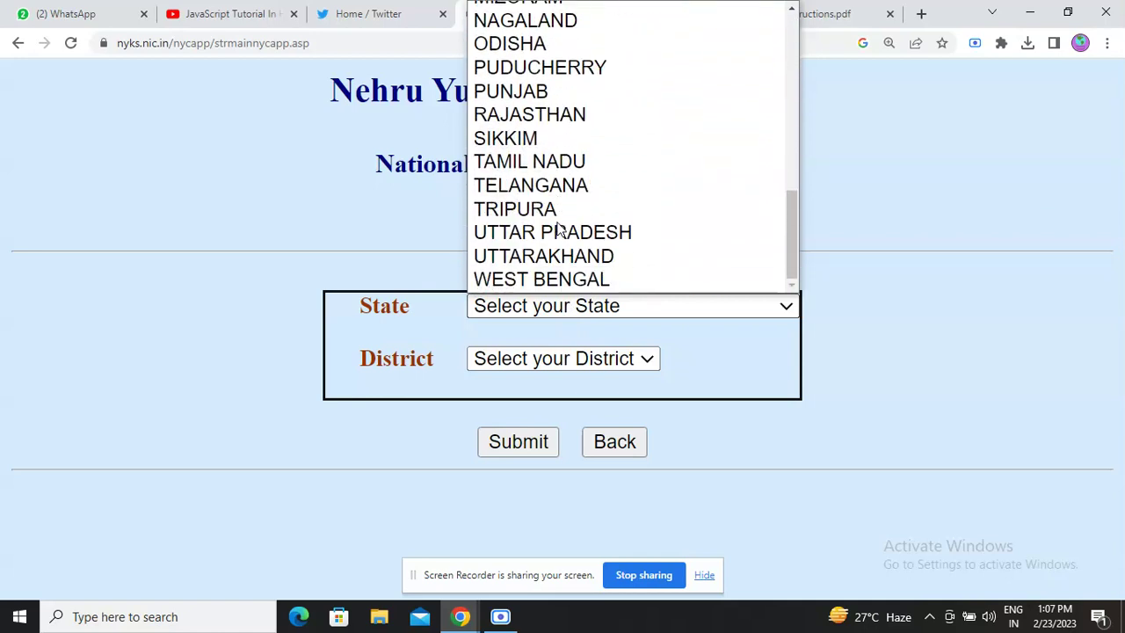
{"action": "left_click", "coordinate": [548, 230]}
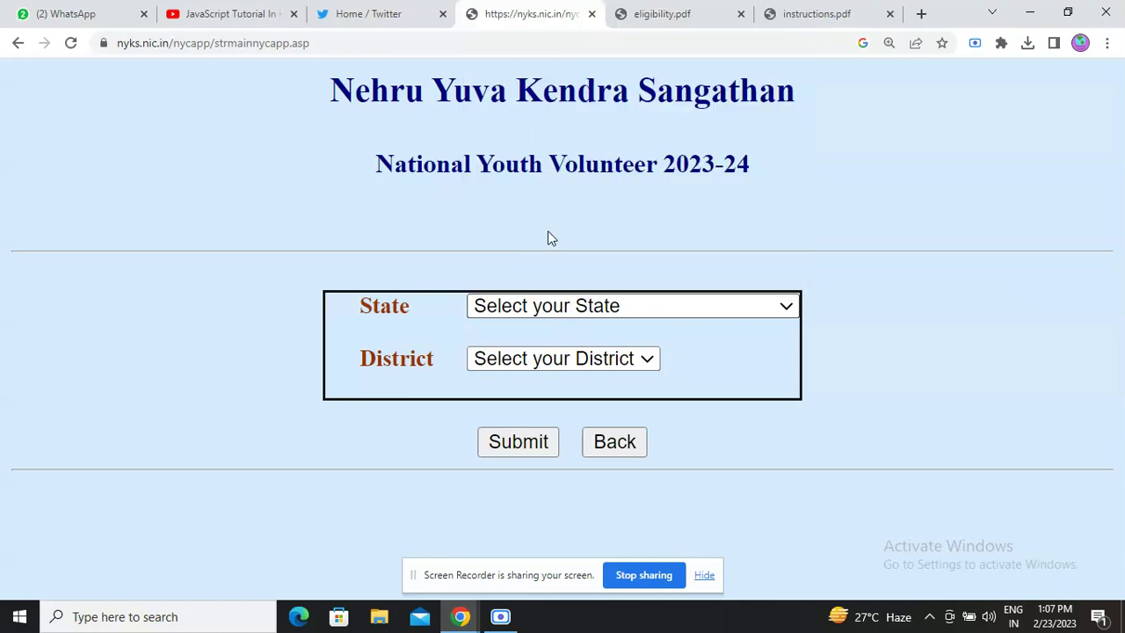
Step: Choose Hathras as the district and submit the selection to open the enrolment form
{"action": "left_click", "coordinate": [566, 355]}
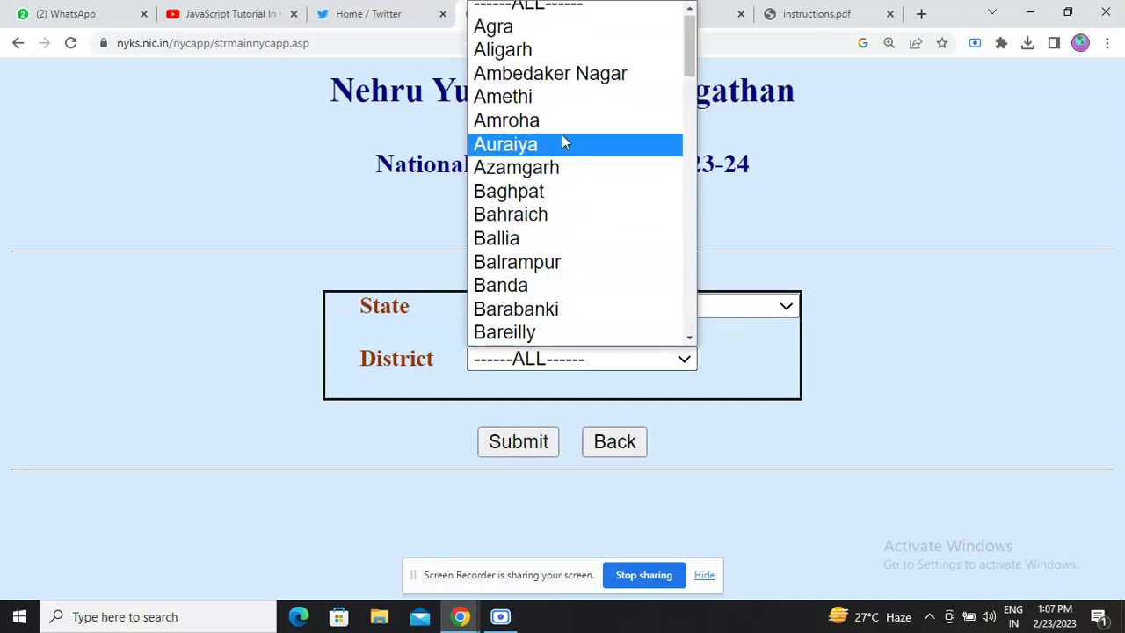
{"action": "scroll", "coordinate": [564, 135], "scroll_direction": "down", "scroll_amount": 14}
{"action": "scroll", "coordinate": [563, 135], "scroll_direction": "up", "scroll_amount": 2}
{"action": "scroll", "coordinate": [563, 134], "scroll_direction": "up", "scroll_amount": 3}
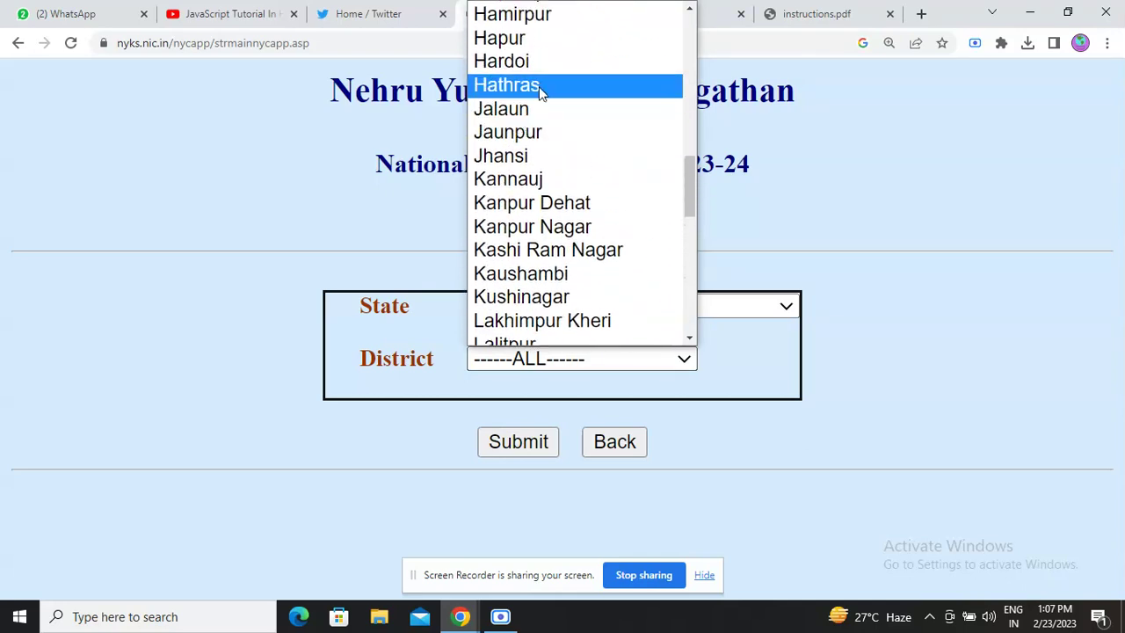
{"action": "left_click", "coordinate": [541, 91]}
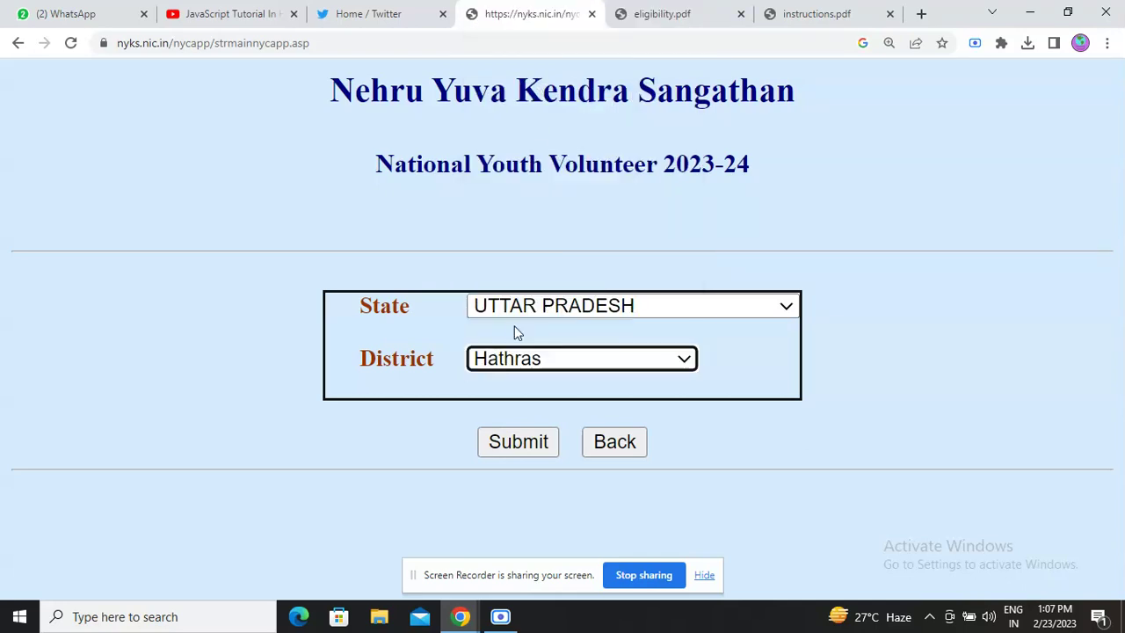
{"action": "left_click", "coordinate": [519, 444]}
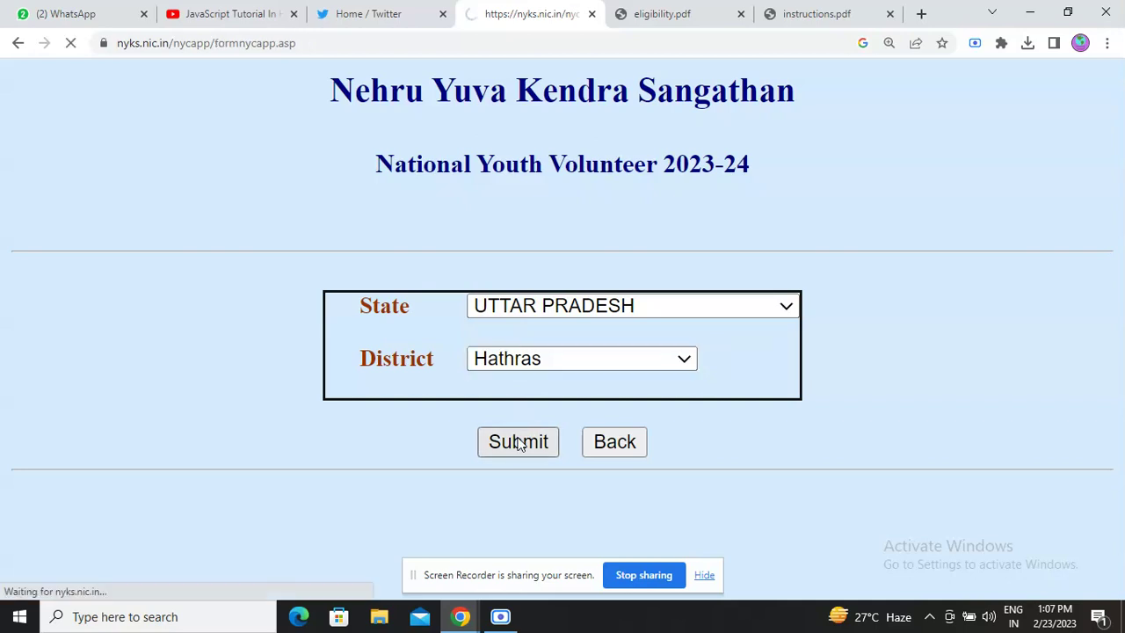
Step: Look through the whole enrolment form down to the references section, then examine the name and parents' name fields at a larger zoom
{"action": "scroll", "coordinate": [549, 279], "scroll_direction": "down", "scroll_amount": 5}
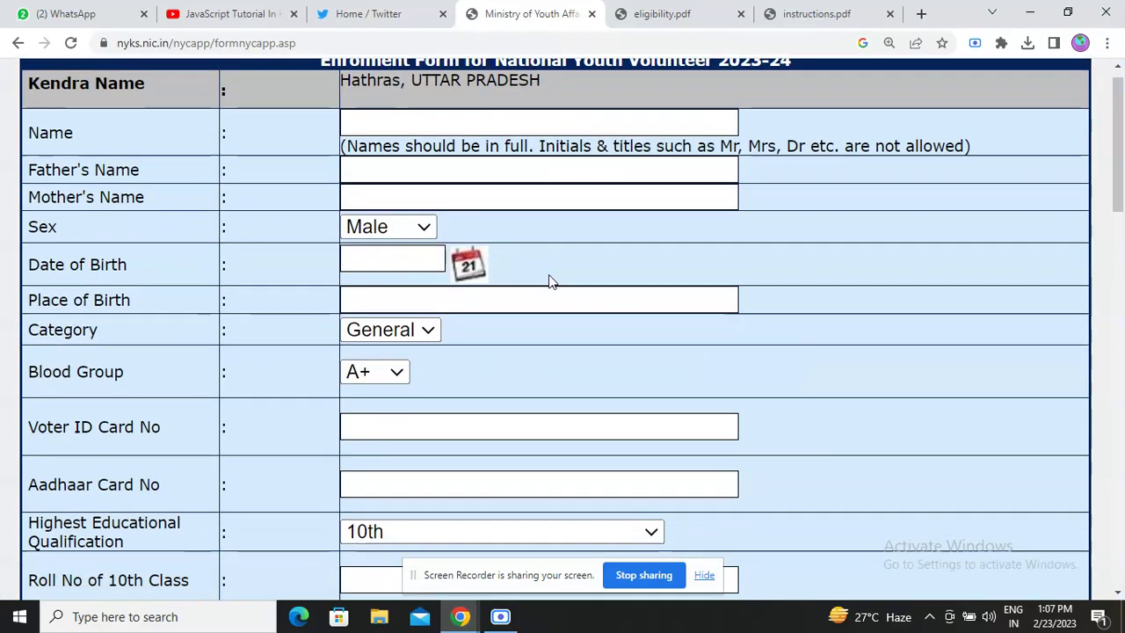
{"action": "scroll", "coordinate": [552, 281], "scroll_direction": "down", "scroll_amount": 15}
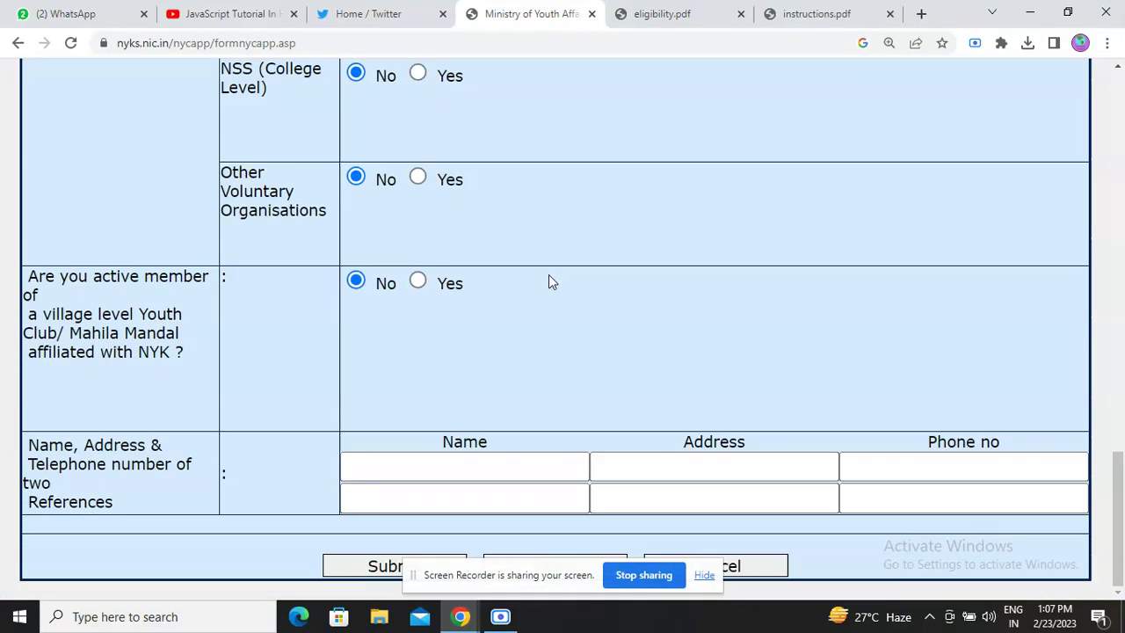
{"action": "scroll", "coordinate": [548, 281], "scroll_direction": "up", "scroll_amount": 20}
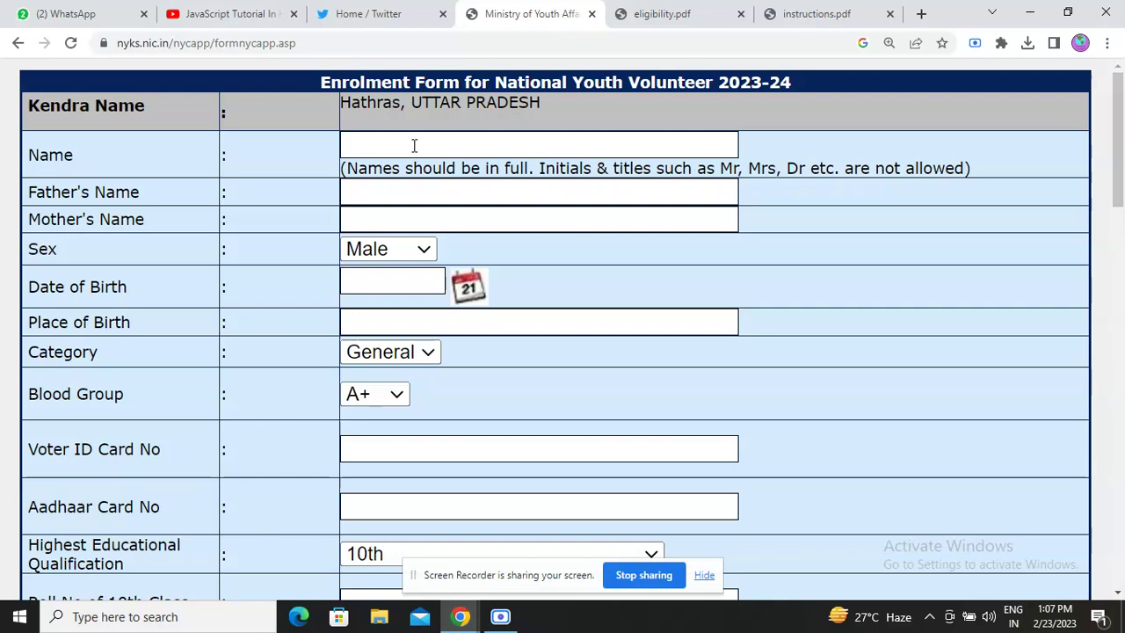
{"action": "scroll", "coordinate": [414, 145], "scroll_direction": "up", "scroll_amount": 7, "text": "ctrl"}
{"action": "scroll", "coordinate": [546, 220], "scroll_direction": "down", "scroll_amount": 2, "text": "ctrl"}
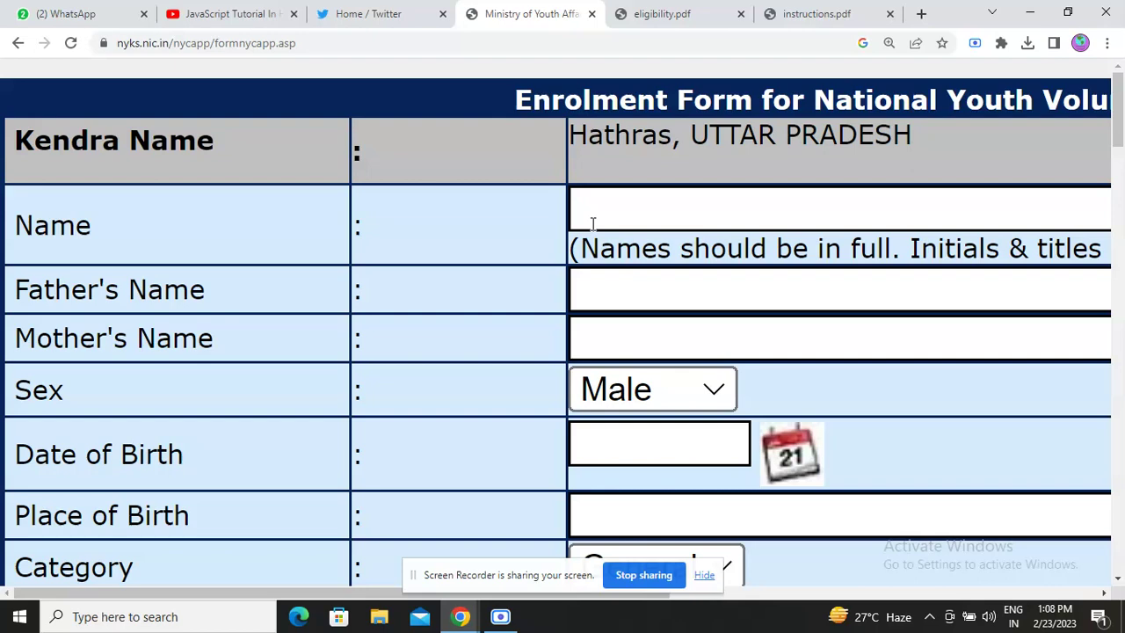
{"action": "key", "text": "ctrl+minus"}
{"action": "key", "text": "ctrl+minus"}
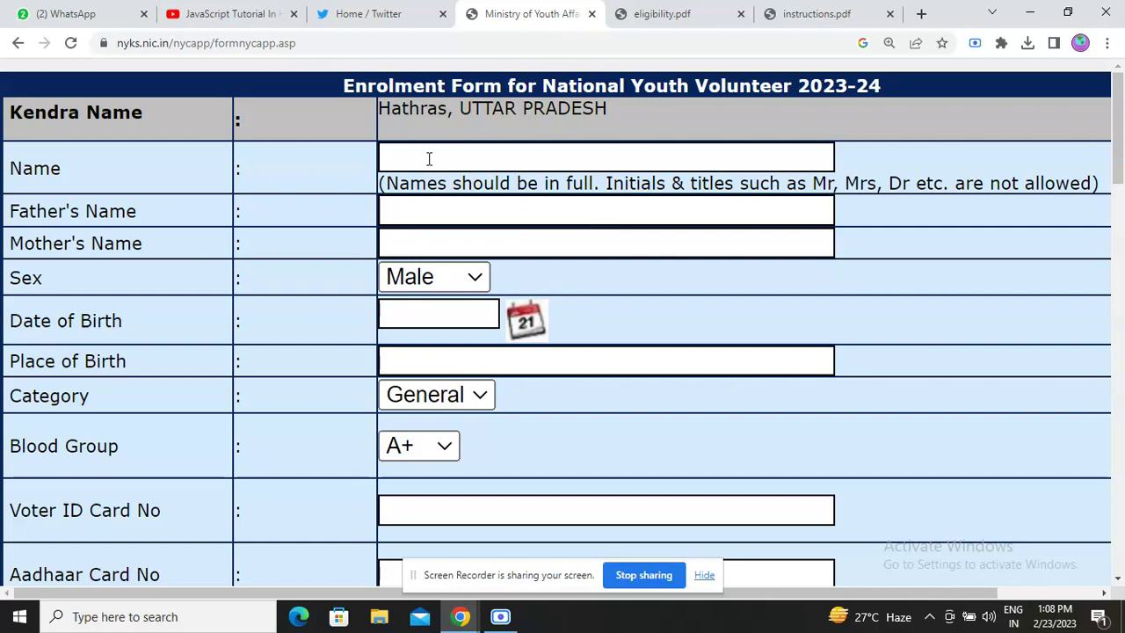
{"action": "key", "text": "ctrl+plus"}
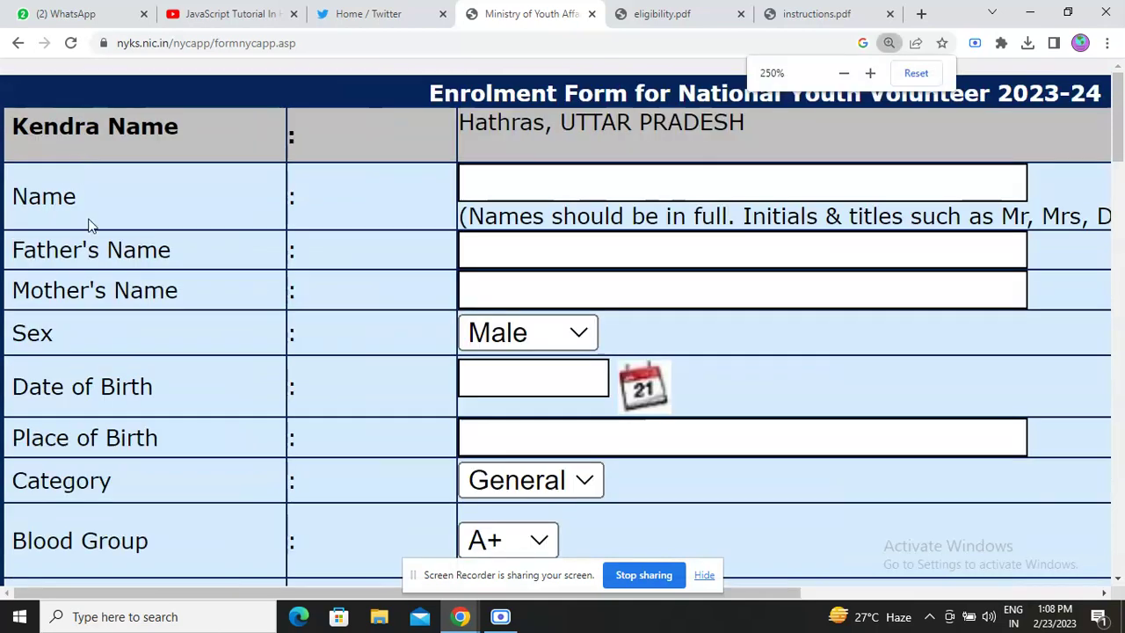
{"action": "key", "text": "ctrl+minus"}
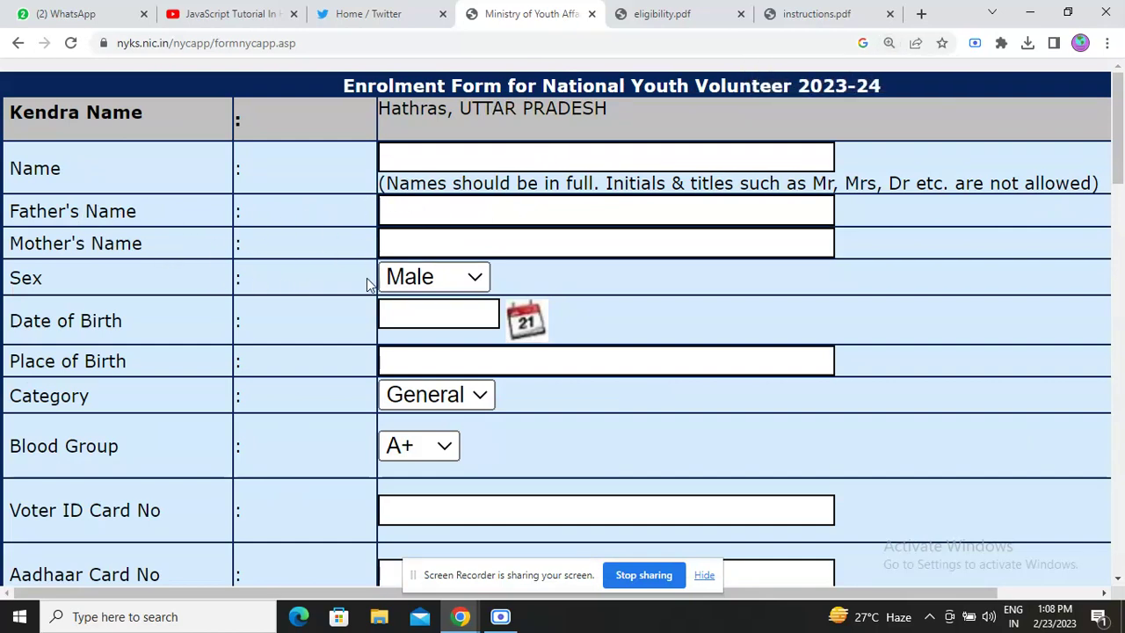
Step: Examine the Sex, Date of Birth and Place of Birth fields and the available Category options
{"action": "left_click", "coordinate": [437, 277]}
{"action": "scroll", "coordinate": [286, 280], "scroll_direction": "down", "scroll_amount": 1}
{"action": "scroll", "coordinate": [286, 274], "scroll_direction": "down", "scroll_amount": 2}
{"action": "left_click", "coordinate": [465, 156]}
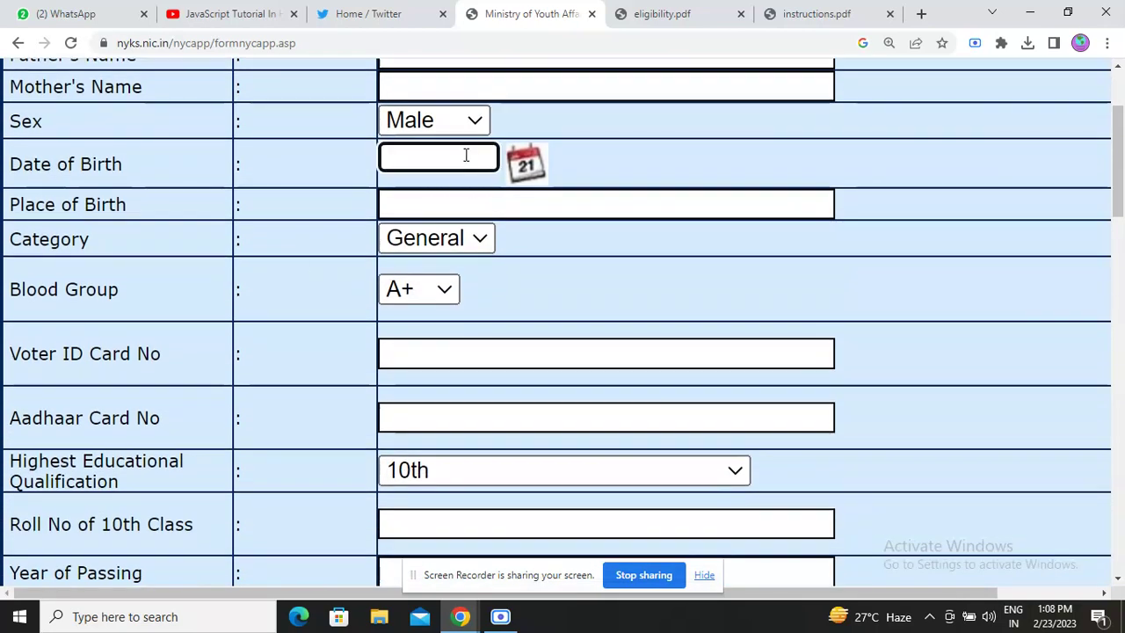
{"action": "left_click", "coordinate": [438, 206]}
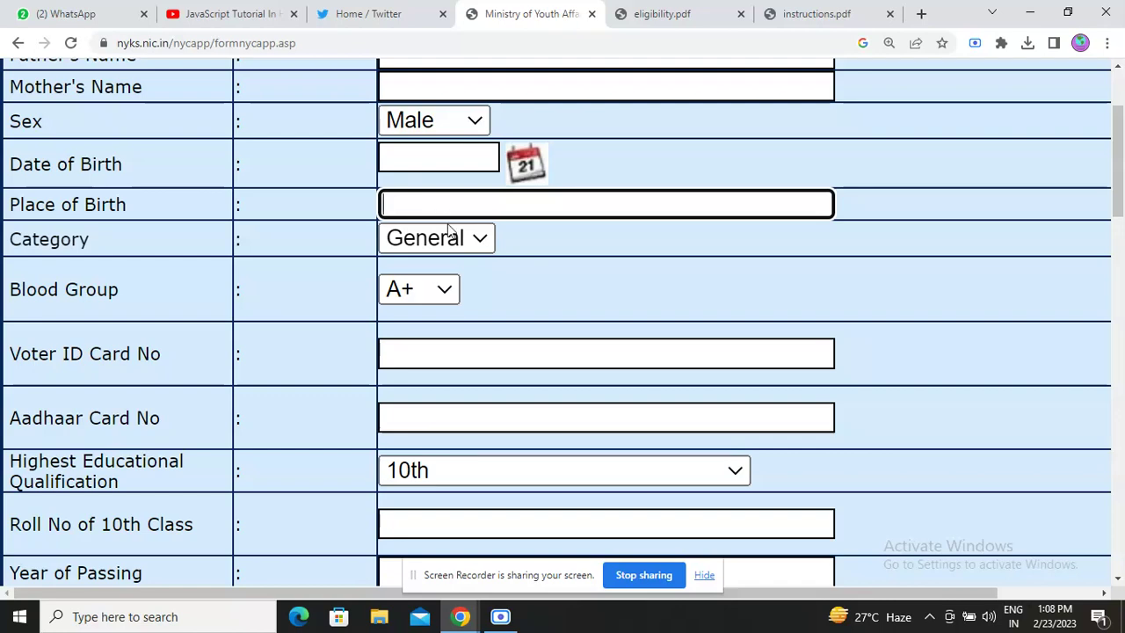
{"action": "left_click", "coordinate": [423, 237]}
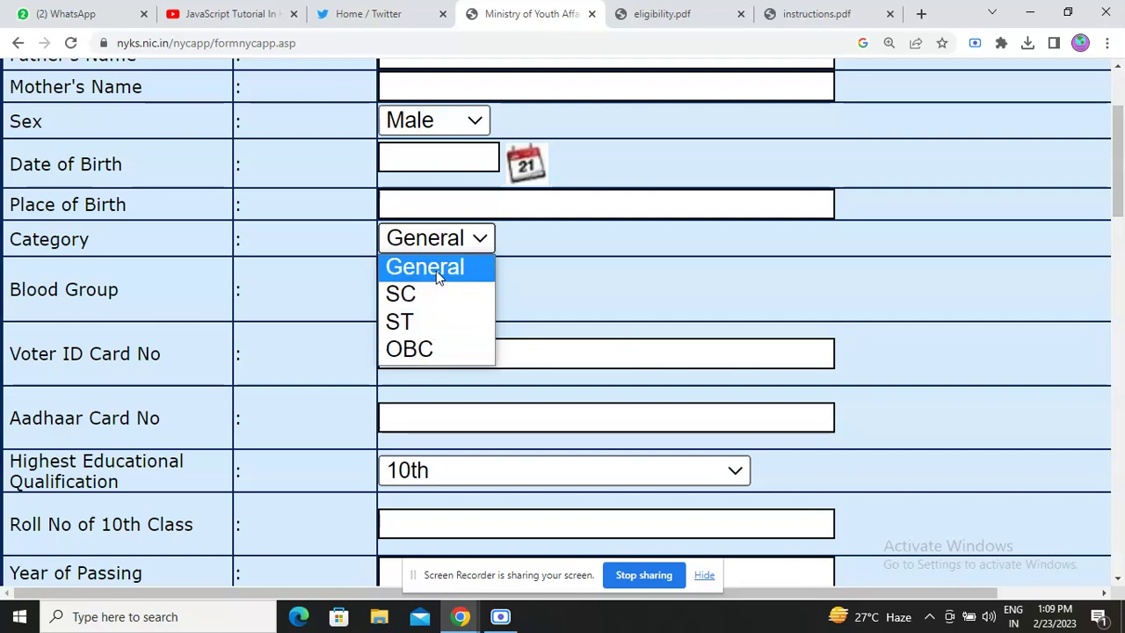
{"action": "left_click", "coordinate": [348, 332]}
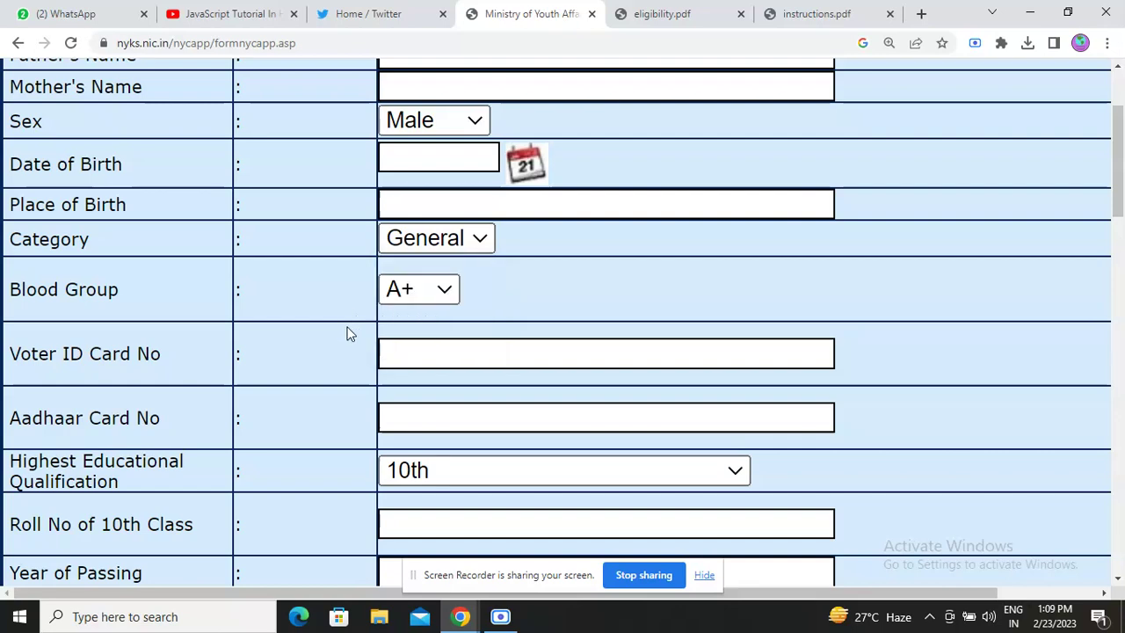
Step: Set the blood group to AB+
{"action": "scroll", "coordinate": [348, 333], "scroll_direction": "down", "scroll_amount": 1}
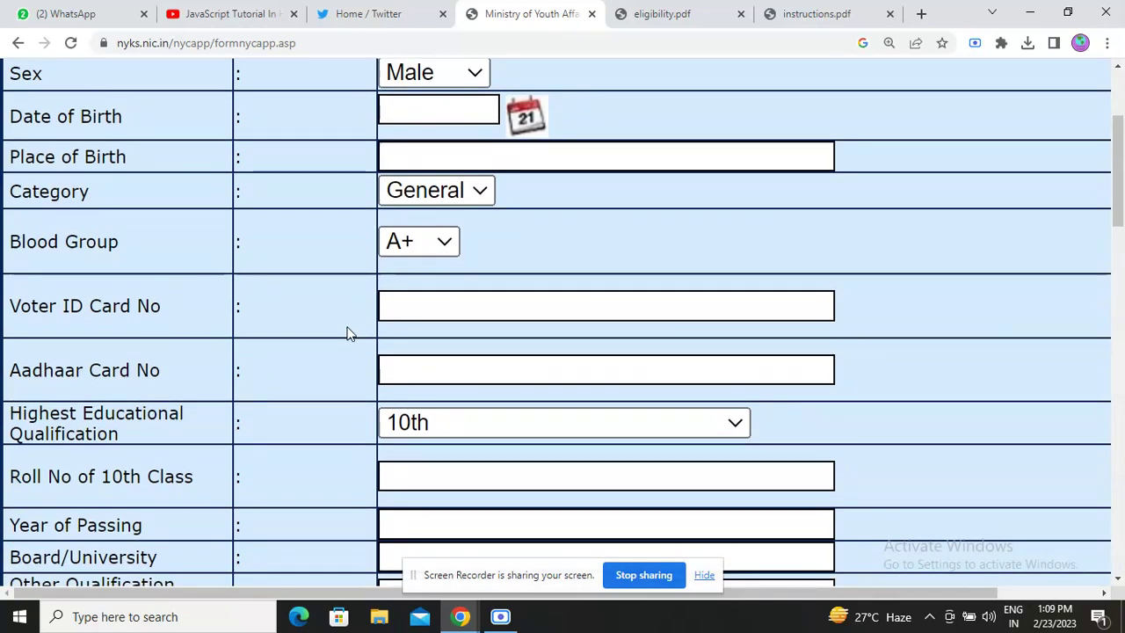
{"action": "left_click", "coordinate": [436, 238]}
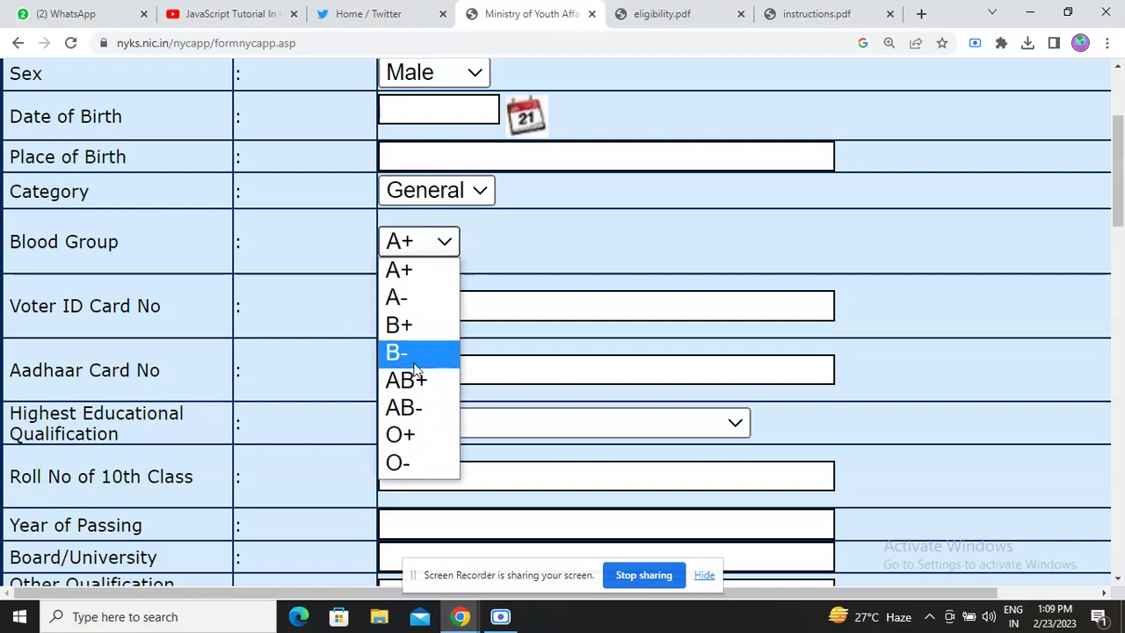
{"action": "left_click", "coordinate": [414, 378]}
Step: Leave the voter ID and Aadhaar fields empty and set the highest educational qualification to Post Graduate
{"action": "scroll", "coordinate": [415, 370], "scroll_direction": "down", "scroll_amount": 1}
{"action": "scroll", "coordinate": [415, 370], "scroll_direction": "down", "scroll_amount": 3}
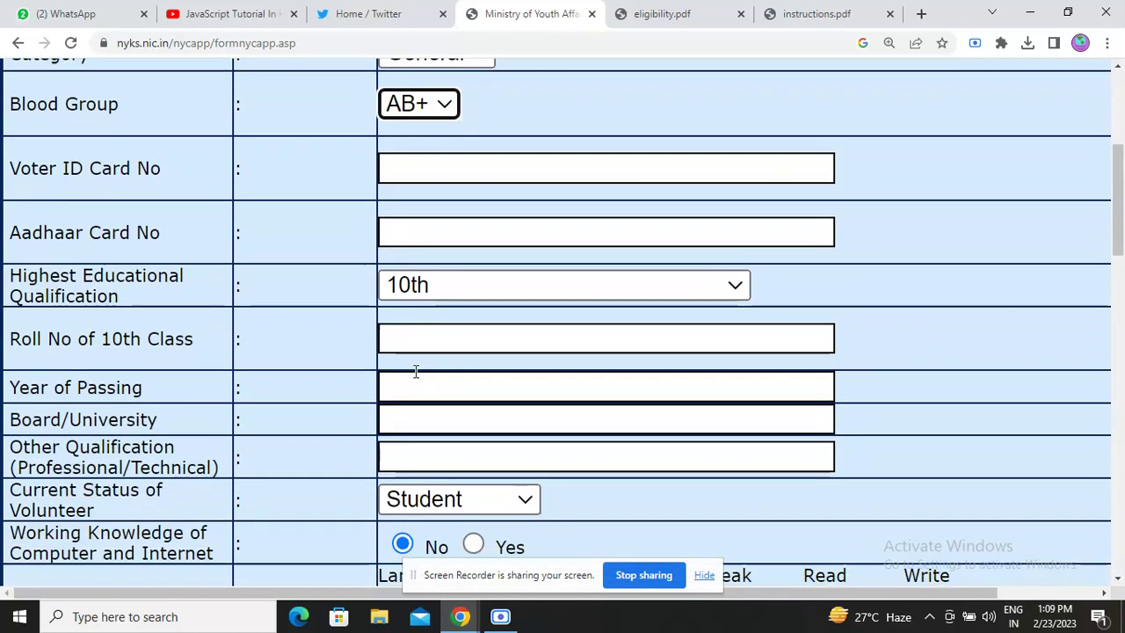
{"action": "left_click", "coordinate": [402, 173]}
{"action": "left_click", "coordinate": [405, 247]}
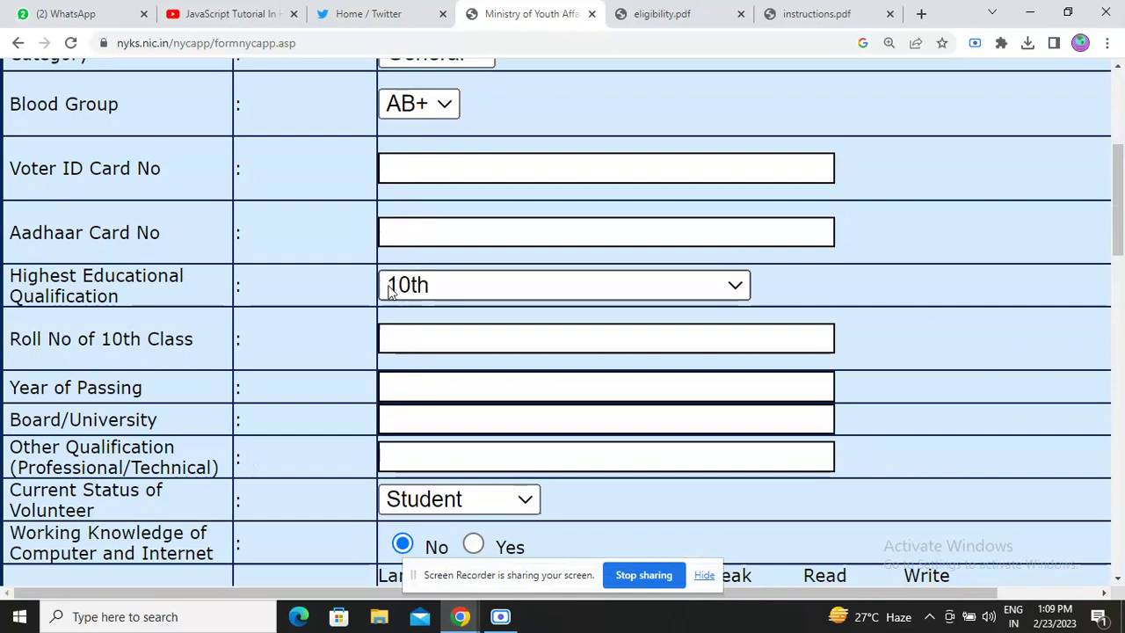
{"action": "scroll", "coordinate": [389, 291], "scroll_direction": "down", "scroll_amount": 1}
{"action": "left_click", "coordinate": [439, 226]}
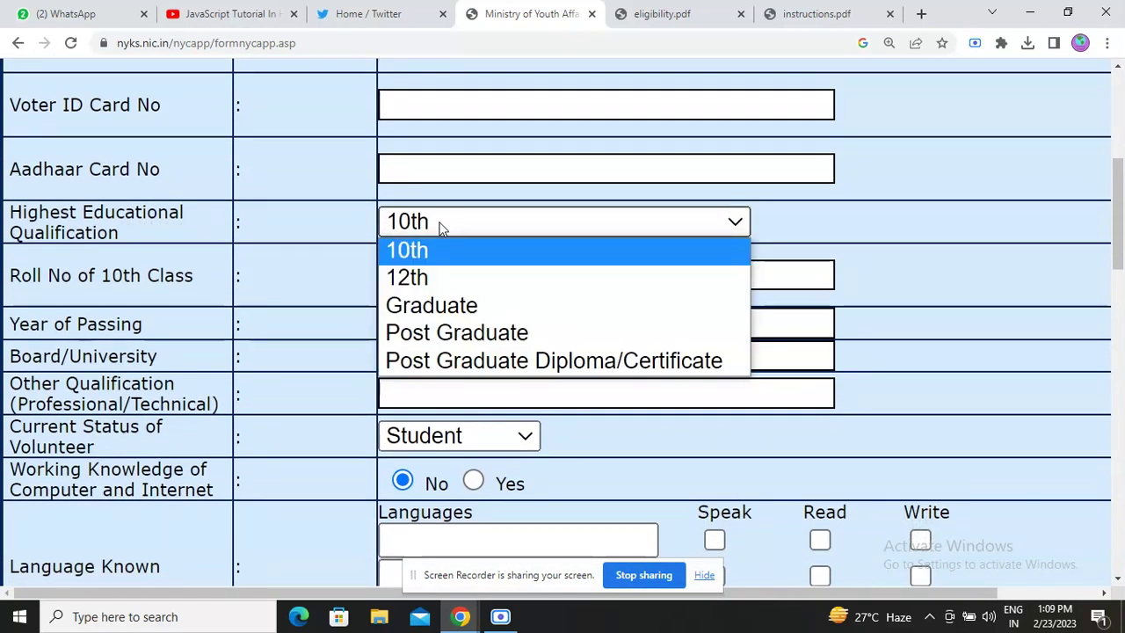
{"action": "left_click", "coordinate": [490, 332]}
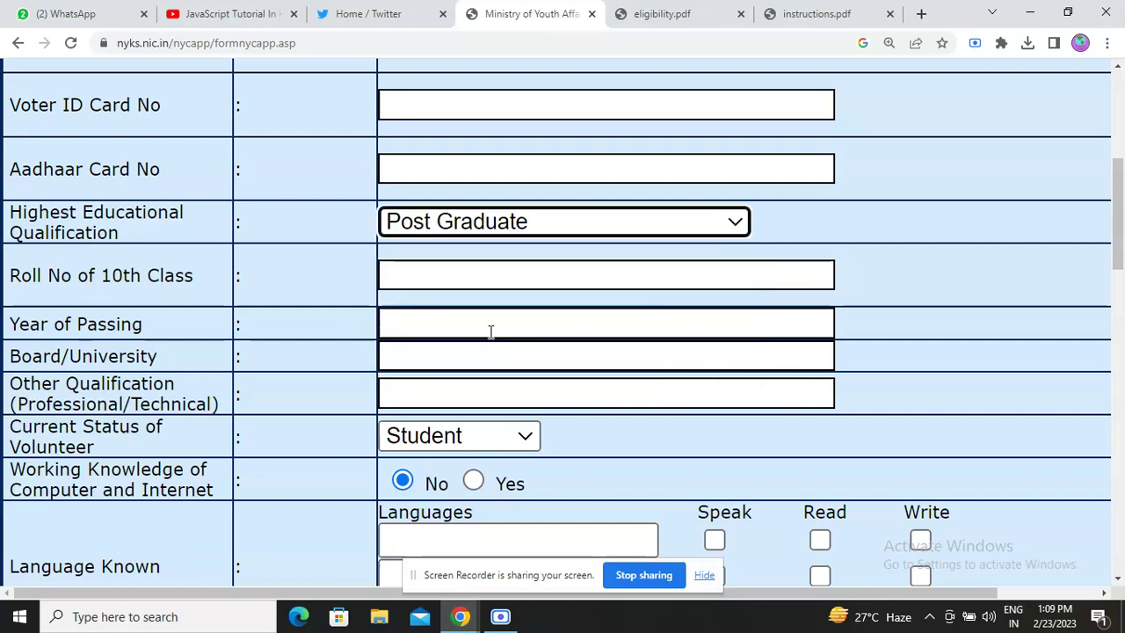
Step: Fill in the 10th class details with the roll number, 2018 as year of passing and icse as board
{"action": "left_click", "coordinate": [414, 287]}
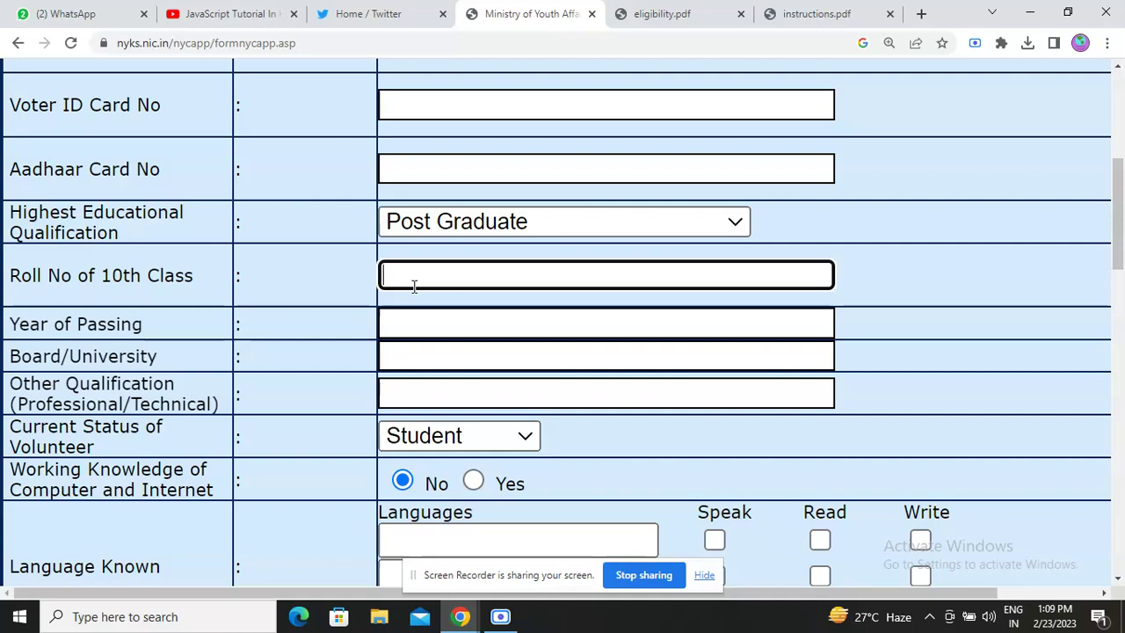
{"action": "type", "text": "55554"}
{"action": "left_click", "coordinate": [415, 328]}
{"action": "type", "text": "2018"}
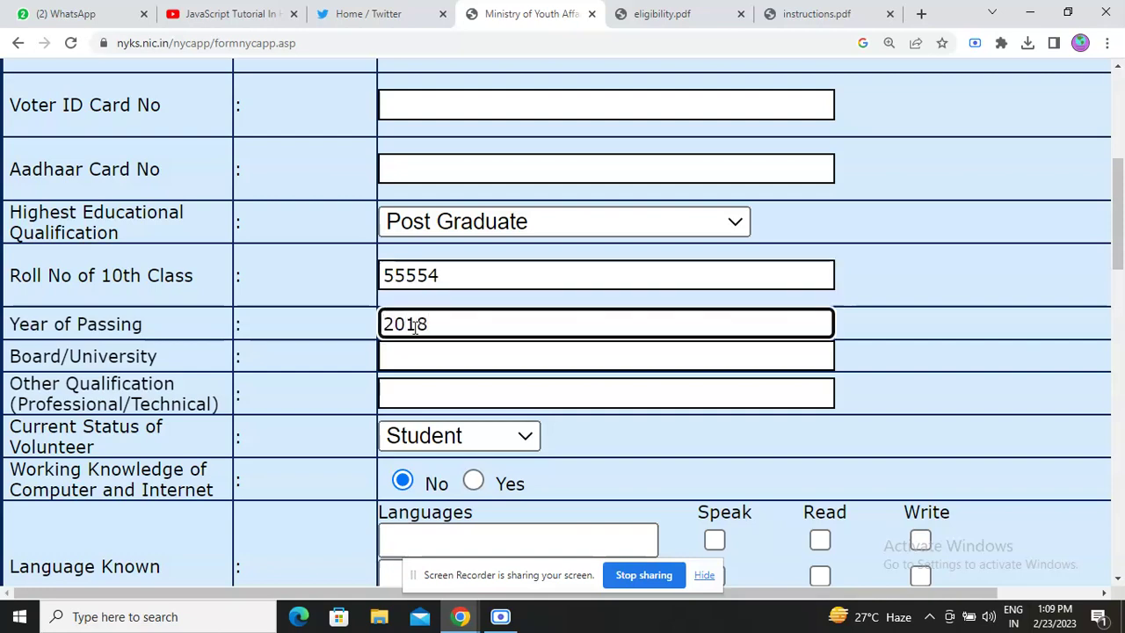
{"action": "left_click", "coordinate": [423, 350]}
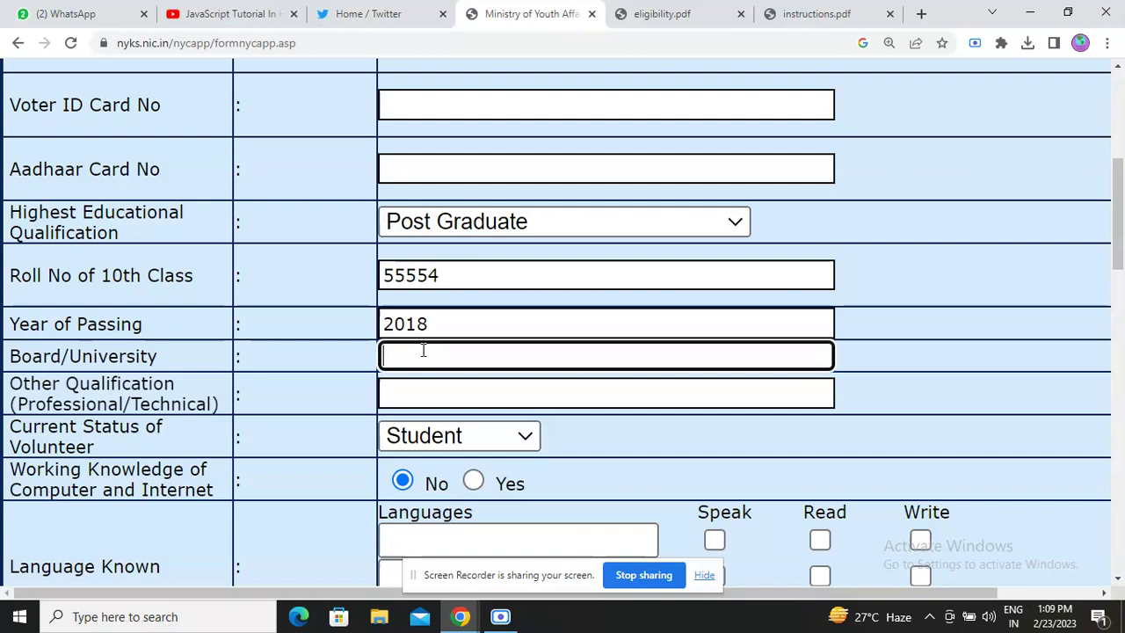
{"action": "type", "text": "icse"}
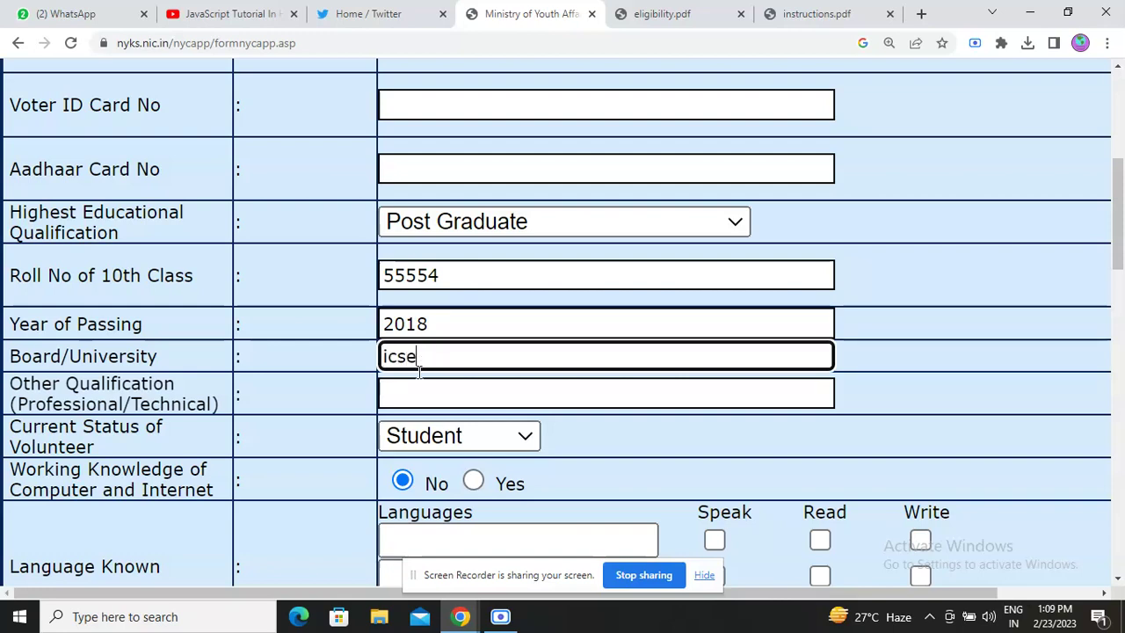
Step: Leave the other qualification field blank and choose Student as the current status of the volunteer
{"action": "left_click", "coordinate": [419, 399]}
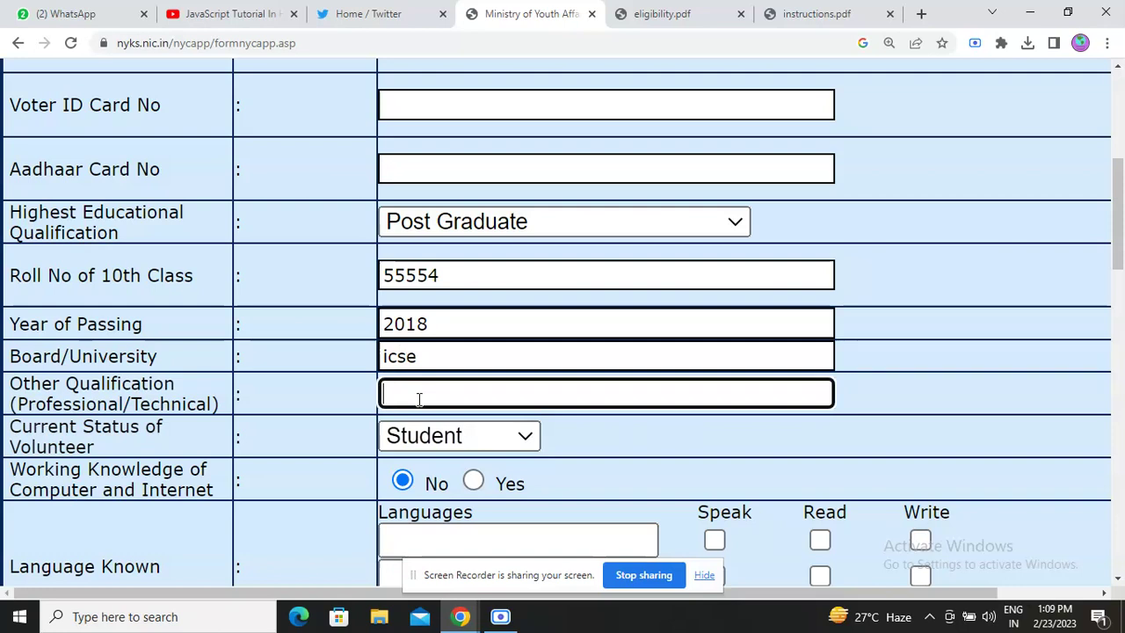
{"action": "scroll", "coordinate": [418, 399], "scroll_direction": "down", "scroll_amount": 2}
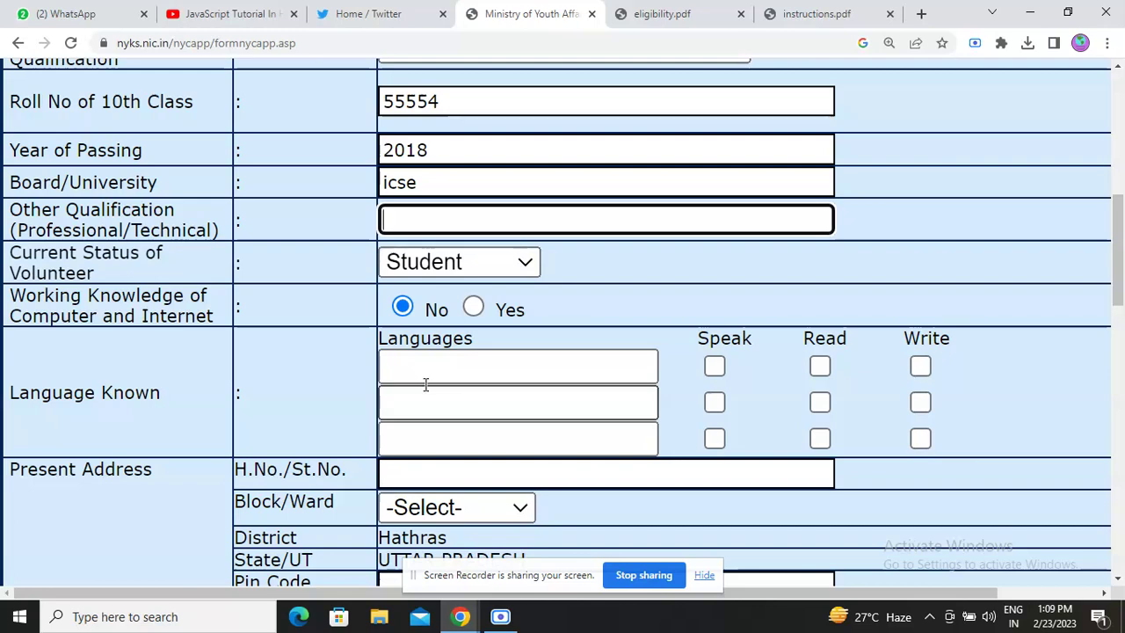
{"action": "left_click", "coordinate": [432, 268]}
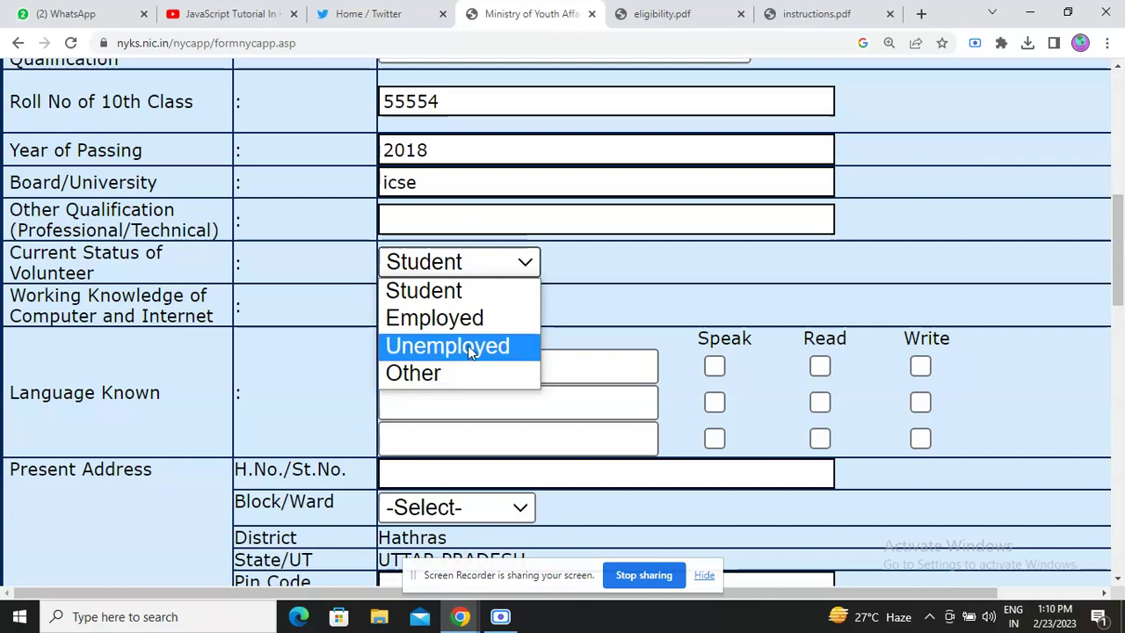
{"action": "left_click", "coordinate": [460, 301]}
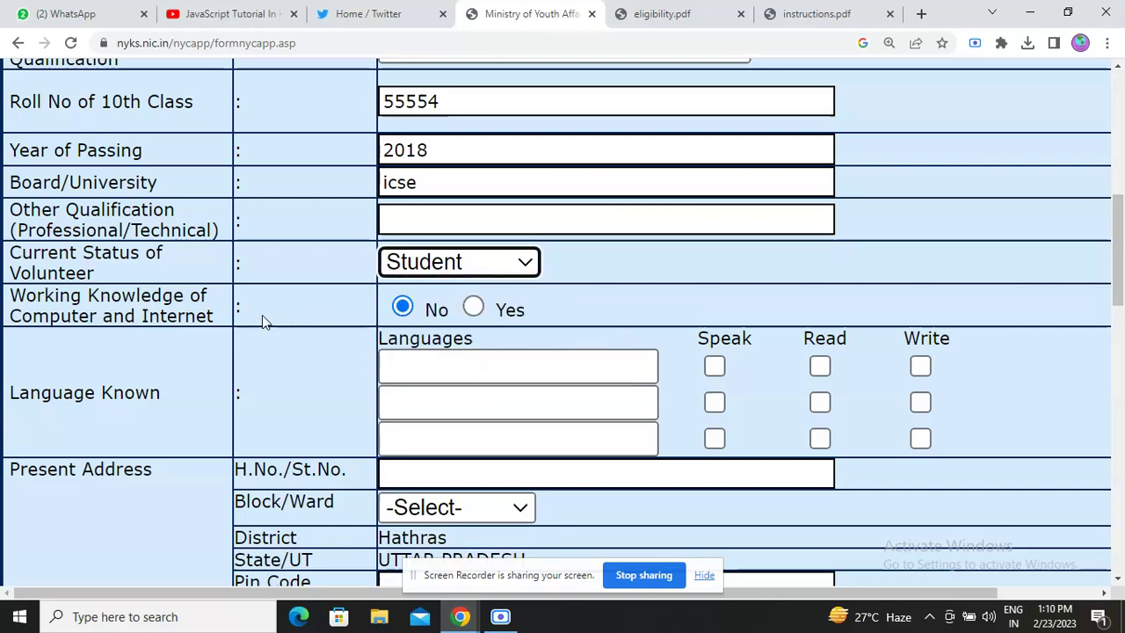
Step: Check the eligibility document for the rule on regular students and highlight the phrase "regular students are not eligible"
{"action": "left_click", "coordinate": [685, 14]}
{"action": "scroll", "coordinate": [628, 285], "scroll_direction": "down", "scroll_amount": 4}
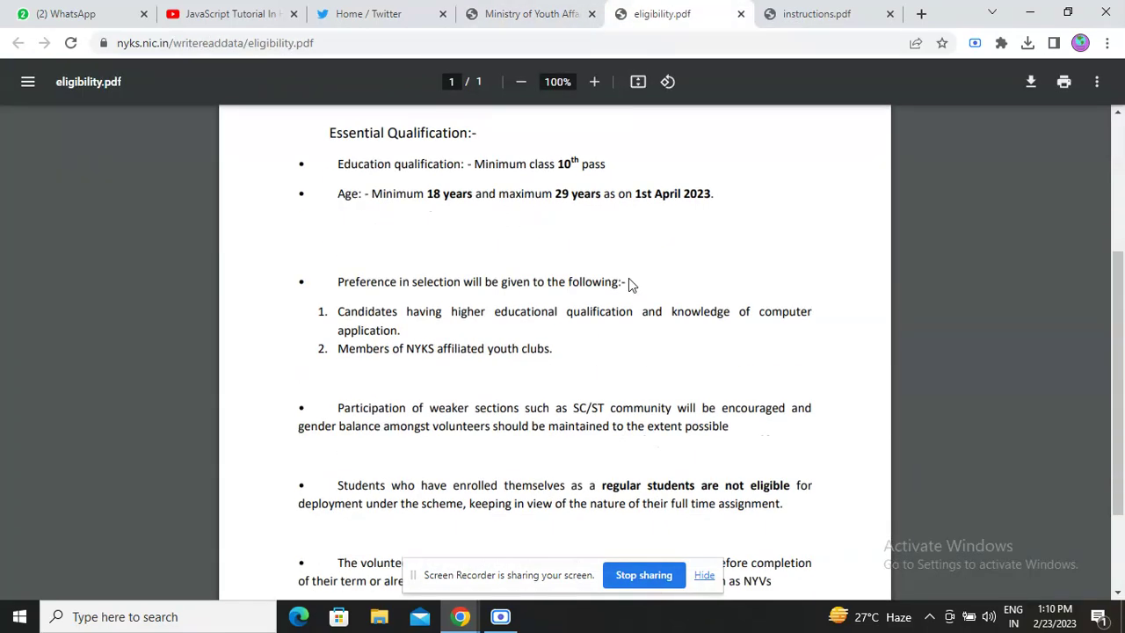
{"action": "scroll", "coordinate": [629, 285], "scroll_direction": "up", "scroll_amount": 2}
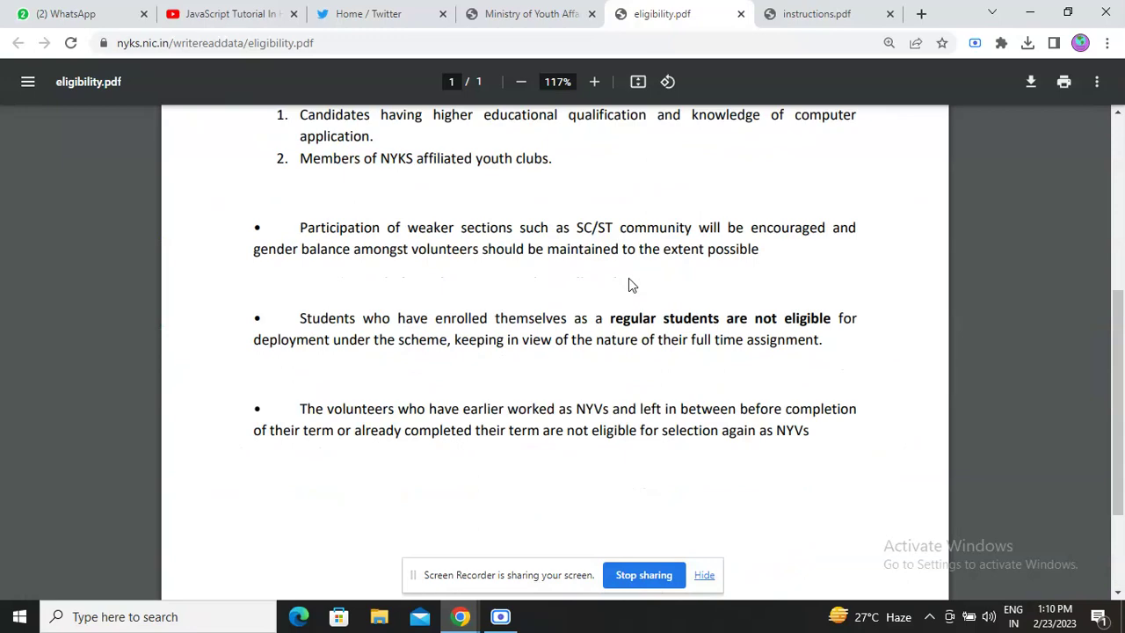
{"action": "scroll", "coordinate": [683, 334], "scroll_direction": "up", "scroll_amount": 4}
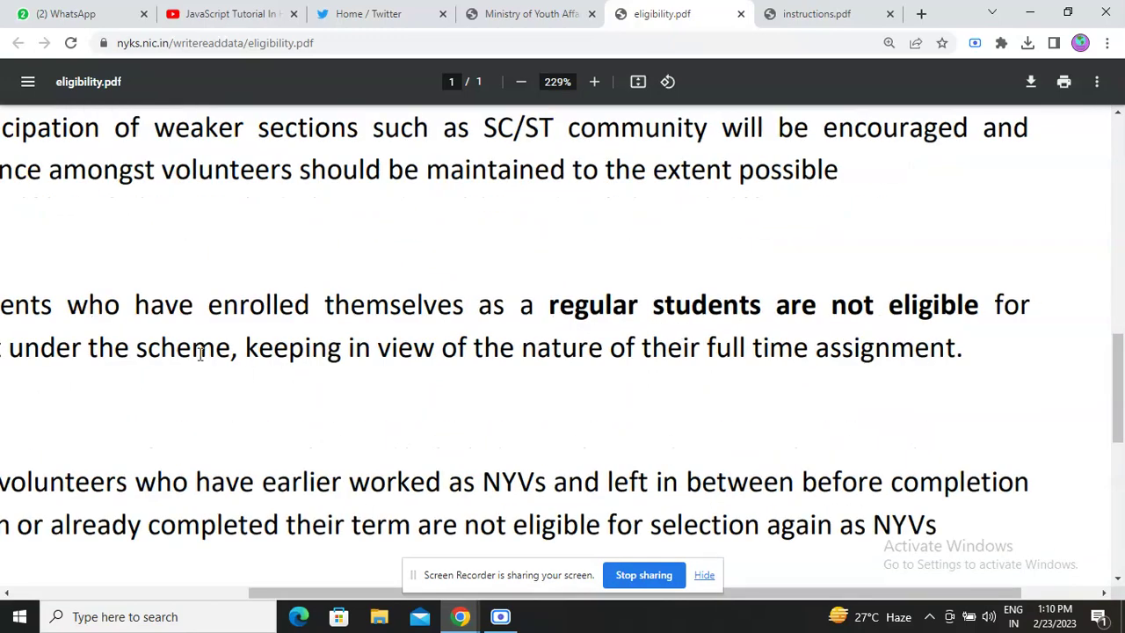
{"action": "scroll", "coordinate": [232, 346], "scroll_direction": "down", "scroll_amount": 2}
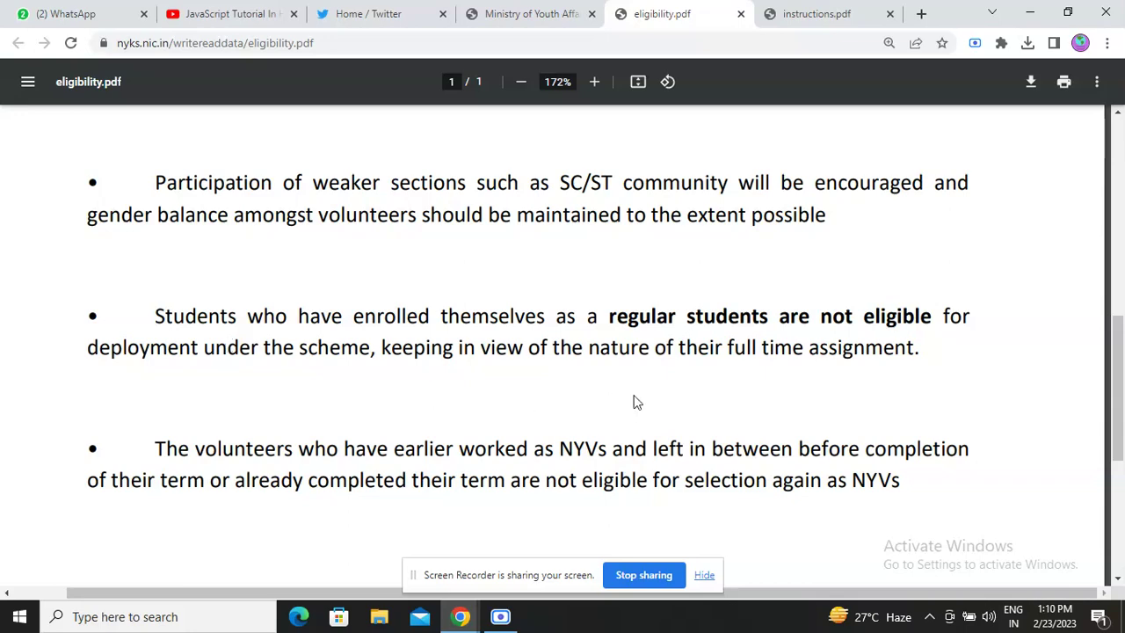
{"action": "left_click_drag", "start_coordinate": [610, 318], "coordinate": [935, 318]}
Step: Return to the enrolment form and set working knowledge of computer and internet to Yes, leaving the languages and house number blank
{"action": "left_click", "coordinate": [572, 7]}
{"action": "scroll", "coordinate": [495, 349], "scroll_direction": "down", "scroll_amount": 3}
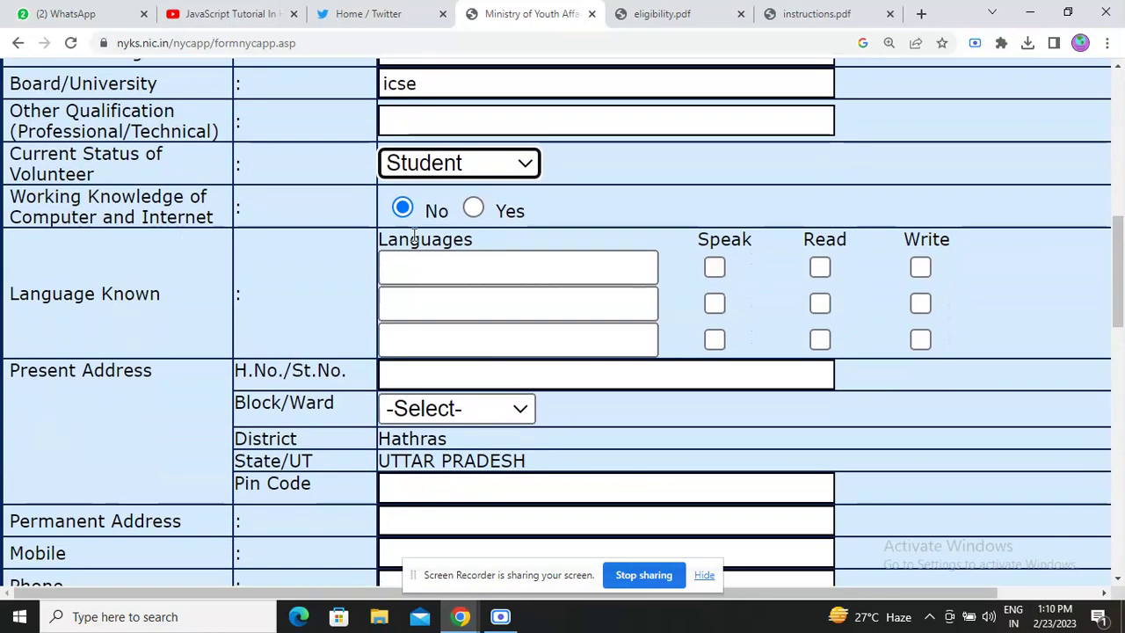
{"action": "left_click", "coordinate": [473, 208]}
{"action": "left_click", "coordinate": [447, 255]}
{"action": "scroll", "coordinate": [445, 255], "scroll_direction": "down", "scroll_amount": 2}
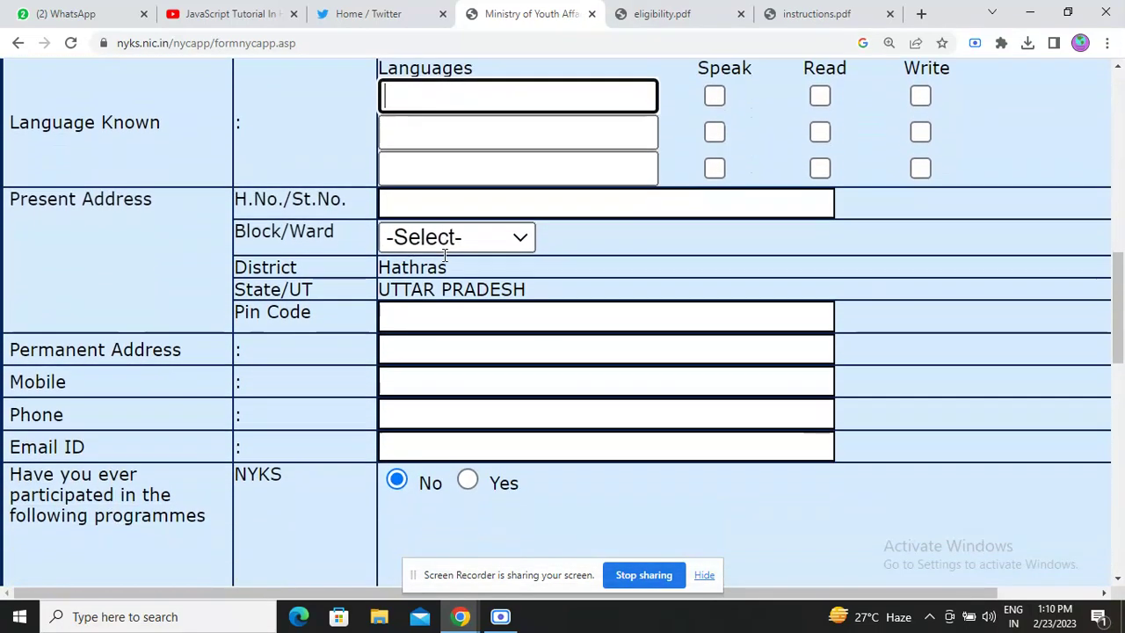
{"action": "left_click", "coordinate": [395, 201]}
Step: Answer Yes for participation in NYKS programmes and set the length of experience to 6 years
{"action": "scroll", "coordinate": [431, 304], "scroll_direction": "down", "scroll_amount": 1}
{"action": "scroll", "coordinate": [422, 264], "scroll_direction": "down", "scroll_amount": 1}
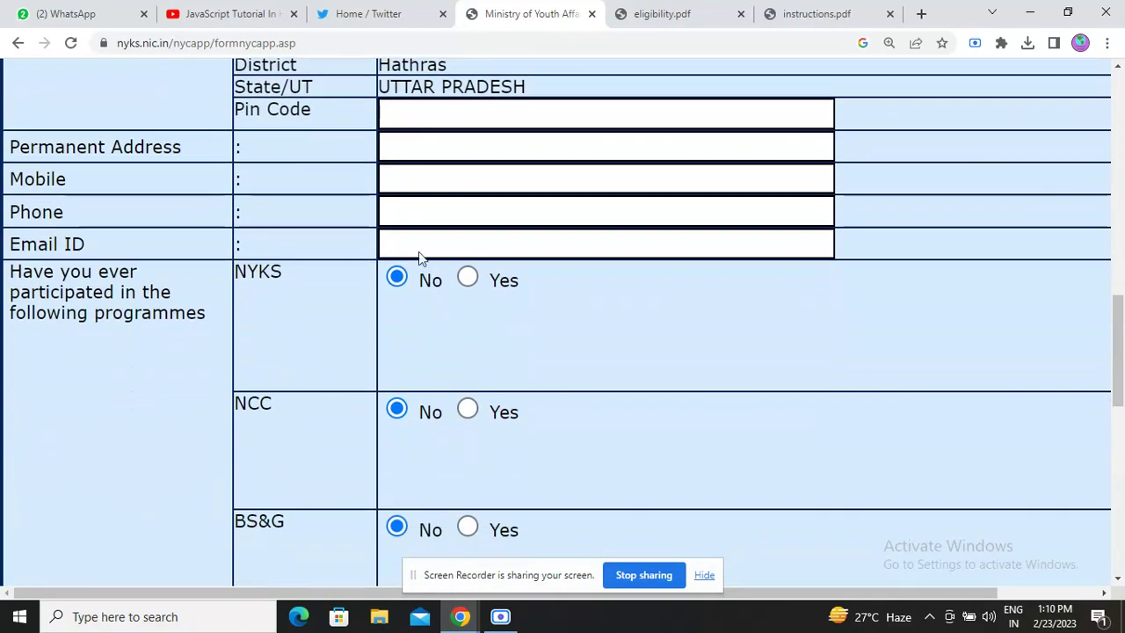
{"action": "scroll", "coordinate": [427, 283], "scroll_direction": "down", "scroll_amount": 2}
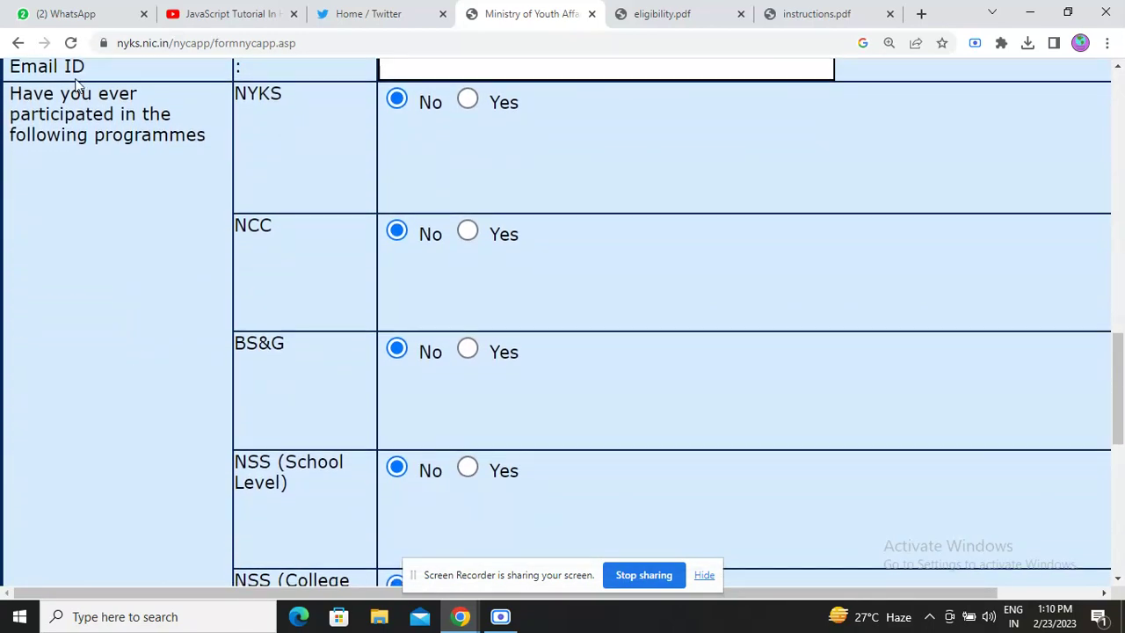
{"action": "left_click_drag", "start_coordinate": [14, 96], "coordinate": [204, 133]}
{"action": "left_click_drag", "start_coordinate": [235, 93], "coordinate": [286, 102]}
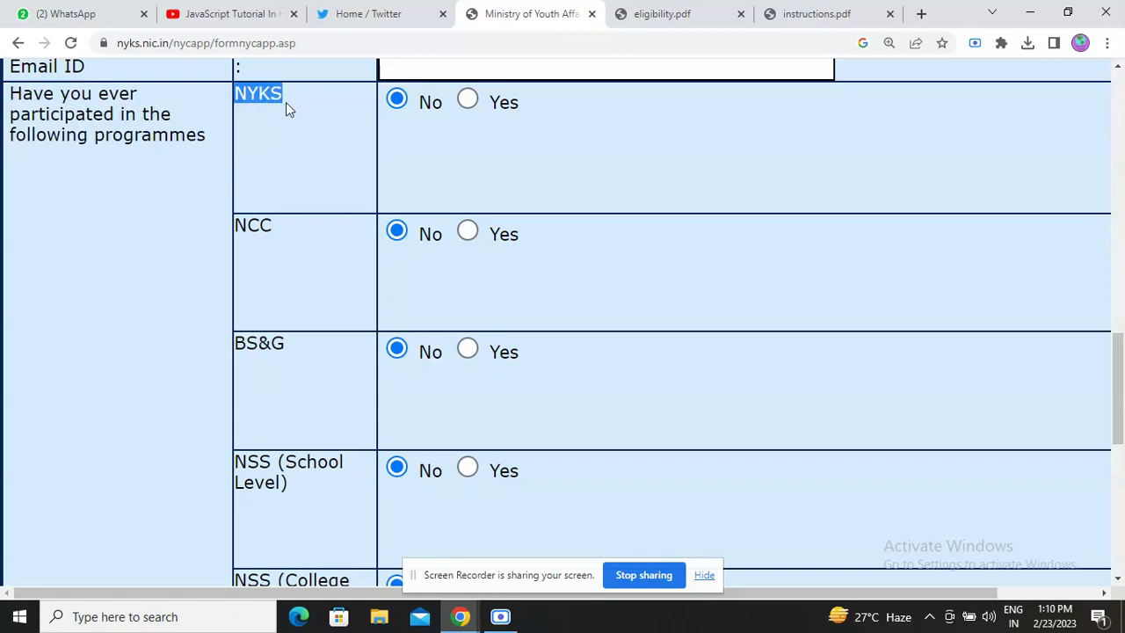
{"action": "left_click", "coordinate": [467, 102]}
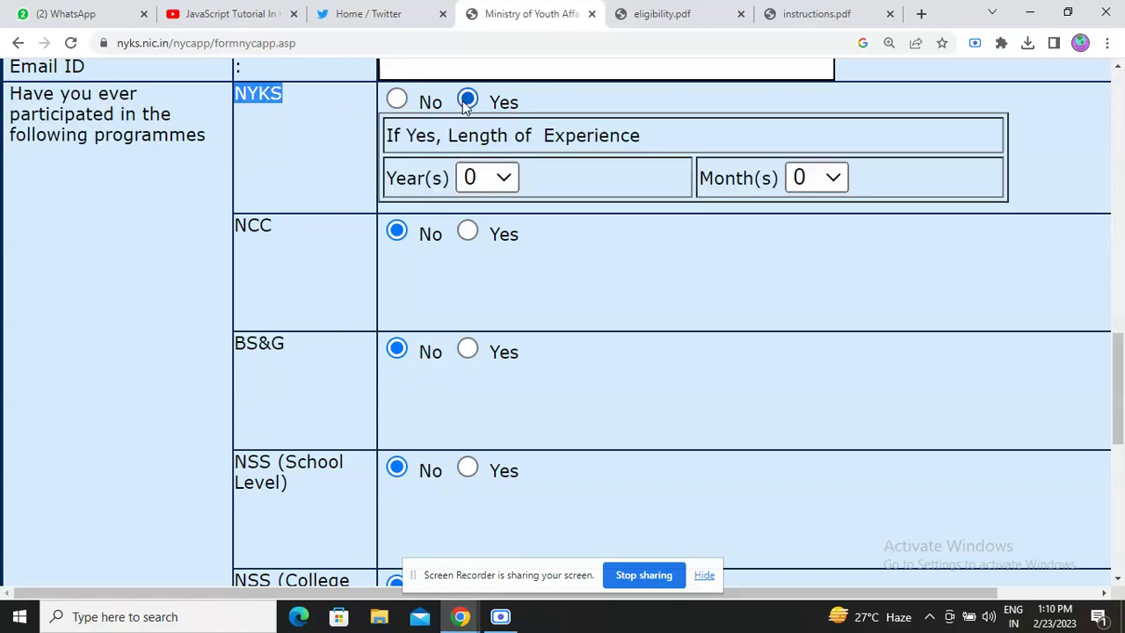
{"action": "left_click", "coordinate": [481, 184]}
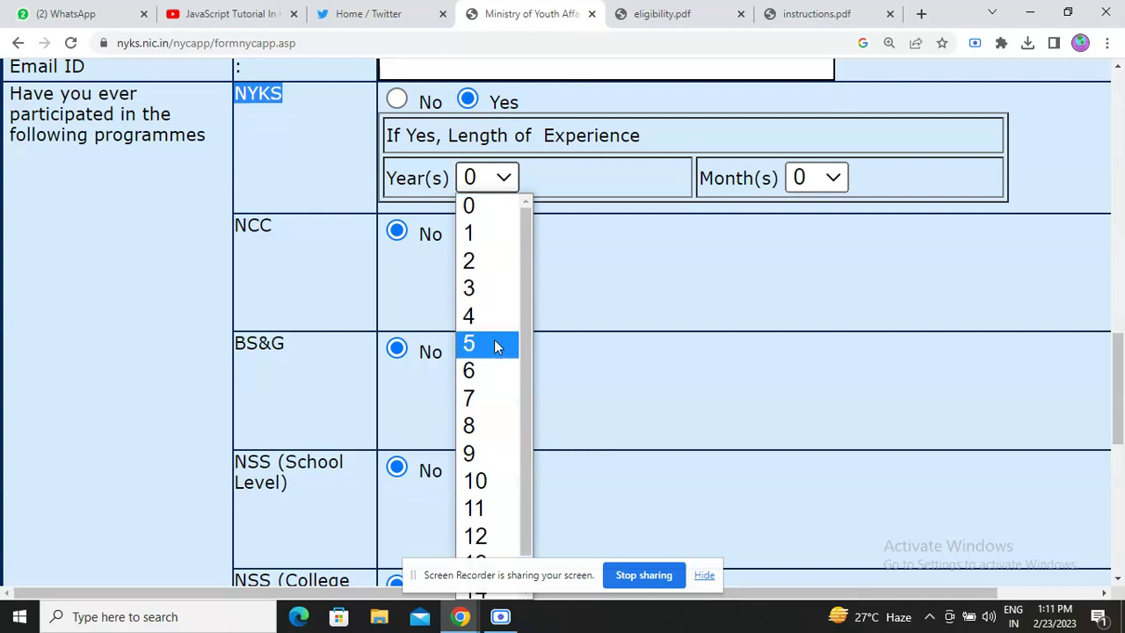
{"action": "left_click", "coordinate": [495, 377]}
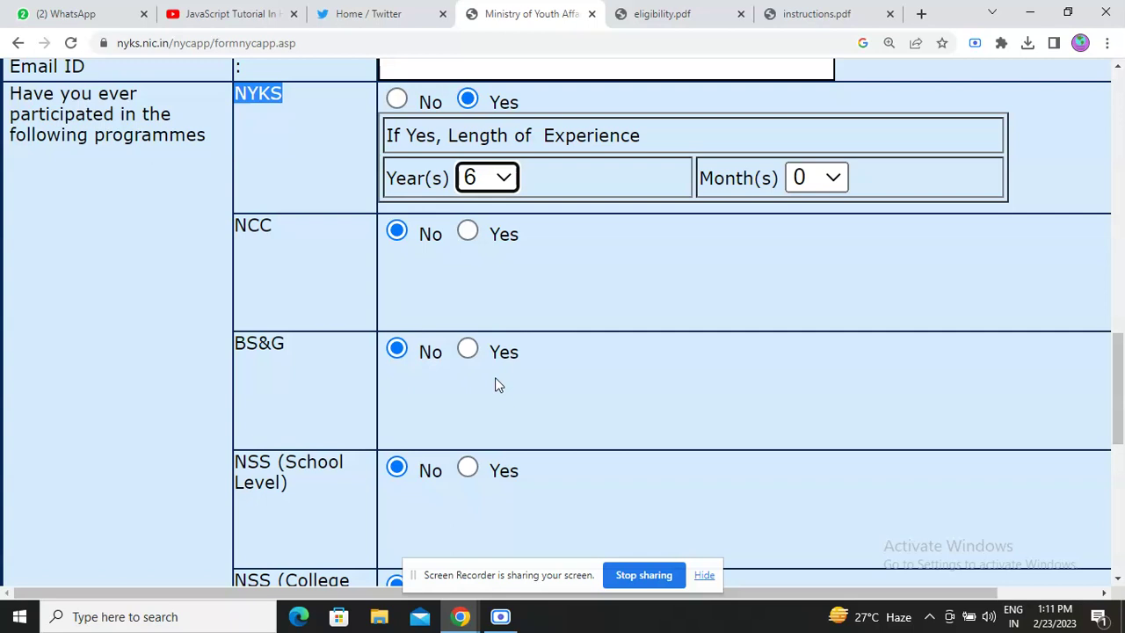
Step: Answer Yes for participation in NCC and set the length of experience to 5 years
{"action": "left_click", "coordinate": [467, 236]}
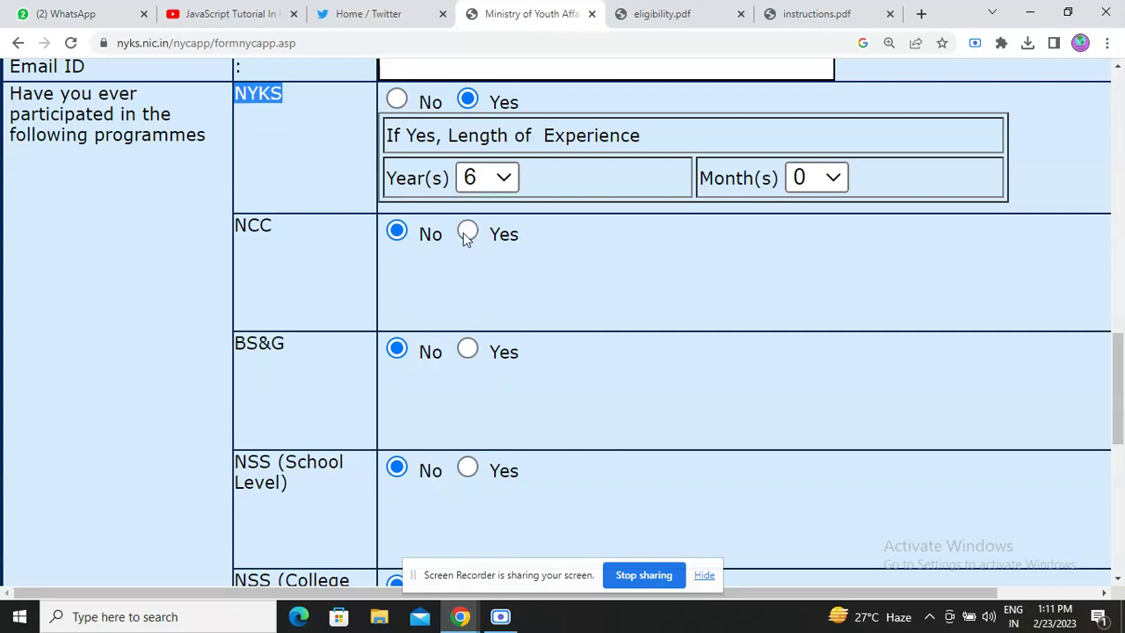
{"action": "left_click", "coordinate": [502, 301]}
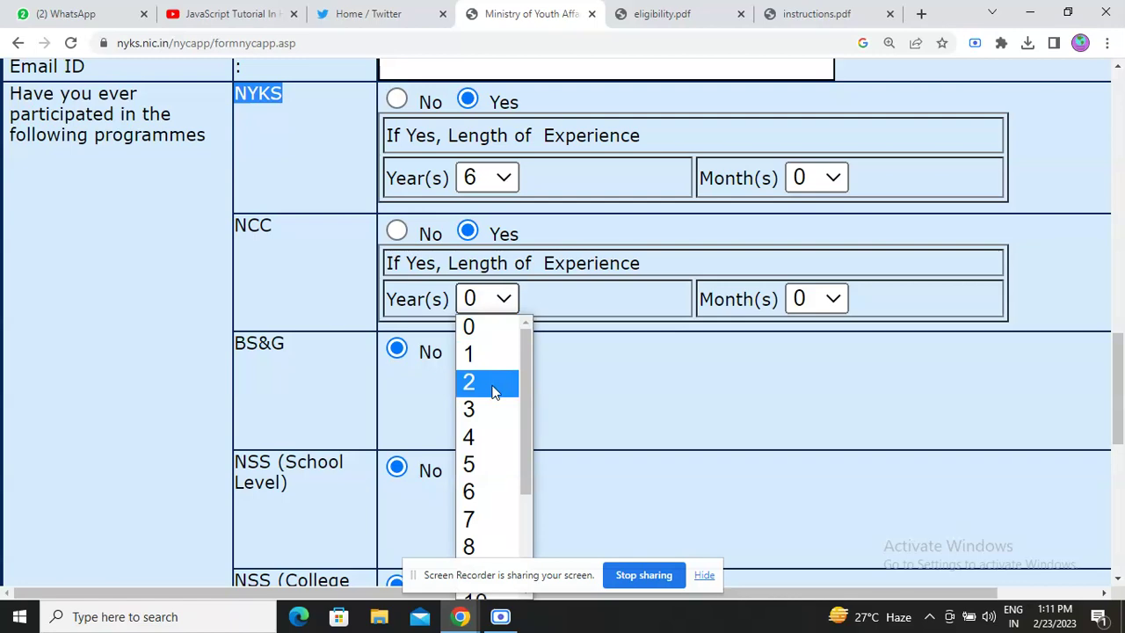
{"action": "left_click", "coordinate": [486, 457]}
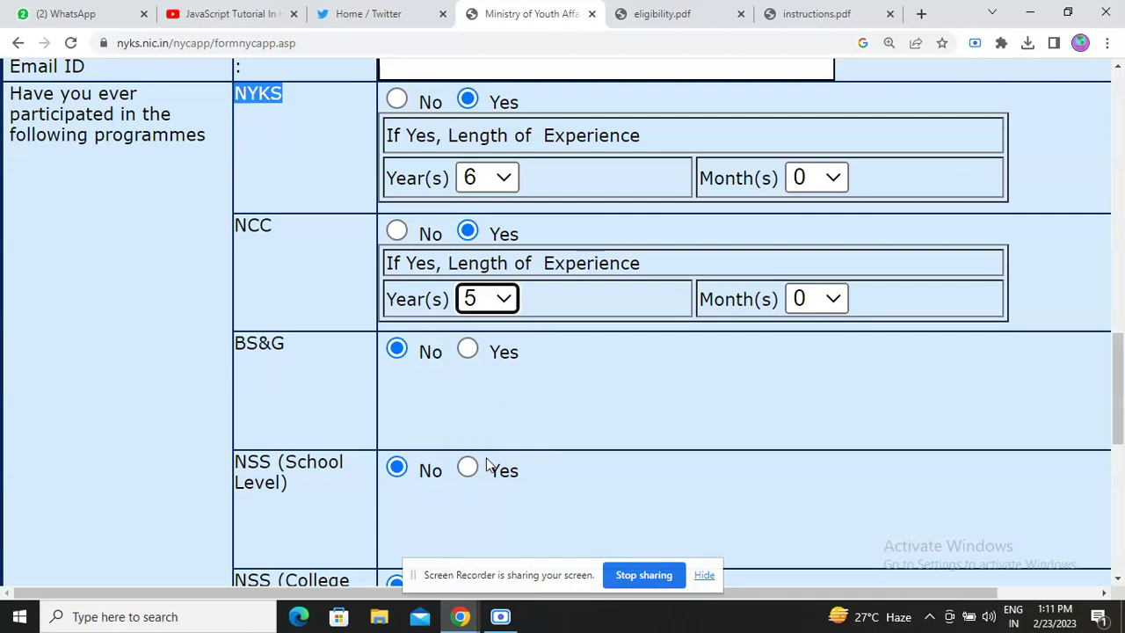
Step: Answer Yes for participation in BS&G and set the length of experience to 3 years
{"action": "scroll", "coordinate": [527, 299], "scroll_direction": "down", "scroll_amount": 1}
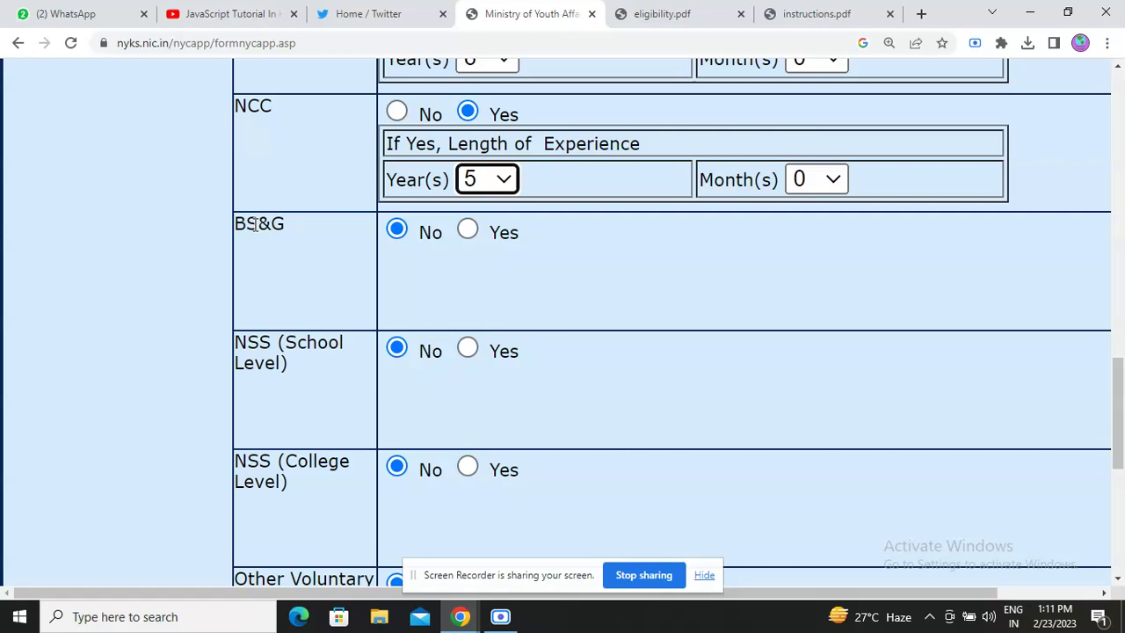
{"action": "left_click", "coordinate": [467, 230]}
{"action": "left_click", "coordinate": [487, 299]}
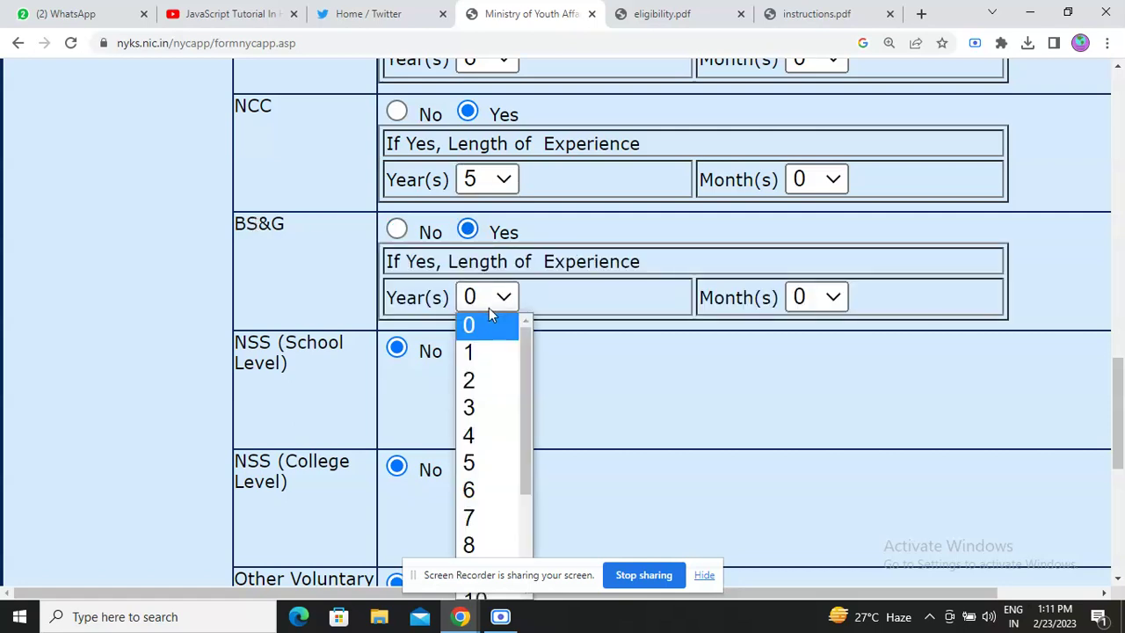
{"action": "left_click", "coordinate": [495, 407]}
Step: Answer Yes for NSS at school level and set the length of experience to 4 years
{"action": "scroll", "coordinate": [493, 410], "scroll_direction": "down", "scroll_amount": 1}
{"action": "scroll", "coordinate": [493, 411], "scroll_direction": "down", "scroll_amount": 1}
{"action": "left_click", "coordinate": [467, 217]}
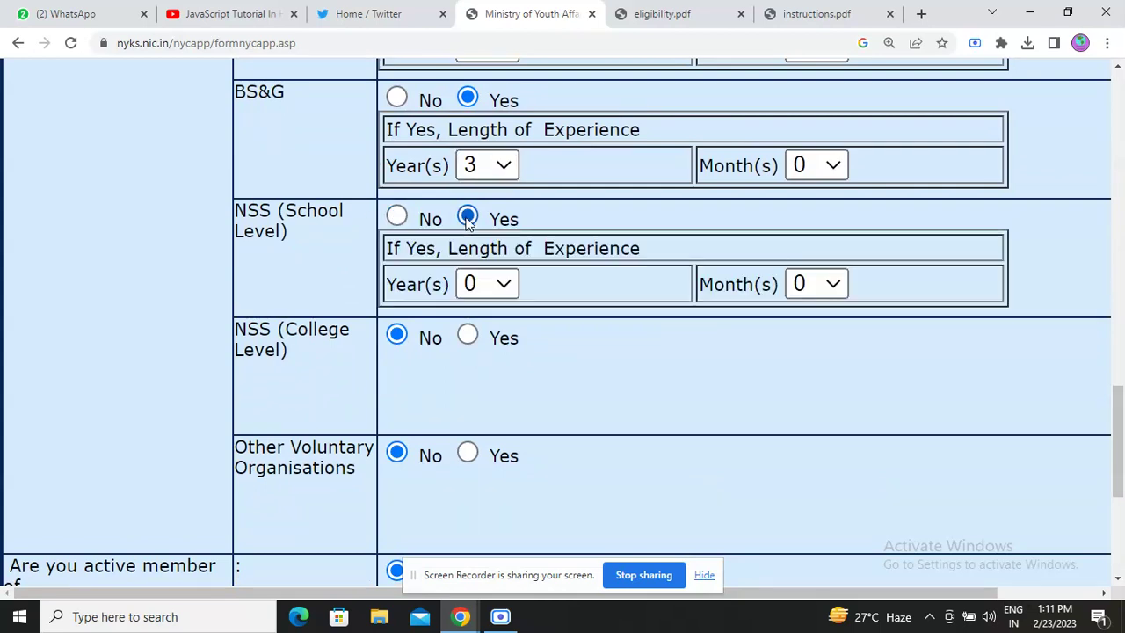
{"action": "left_click", "coordinate": [485, 287]}
{"action": "left_click", "coordinate": [479, 422]}
Step: Answer Yes for NSS at college level and set the length of experience to 4 years
{"action": "scroll", "coordinate": [480, 419], "scroll_direction": "down", "scroll_amount": 1}
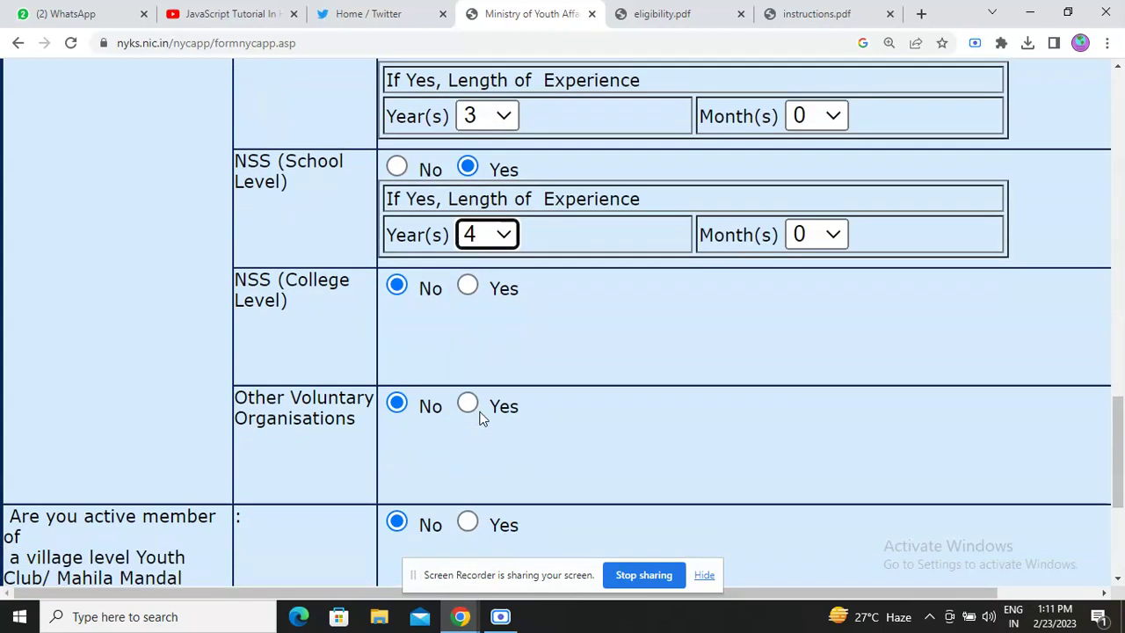
{"action": "scroll", "coordinate": [479, 417], "scroll_direction": "down", "scroll_amount": 1}
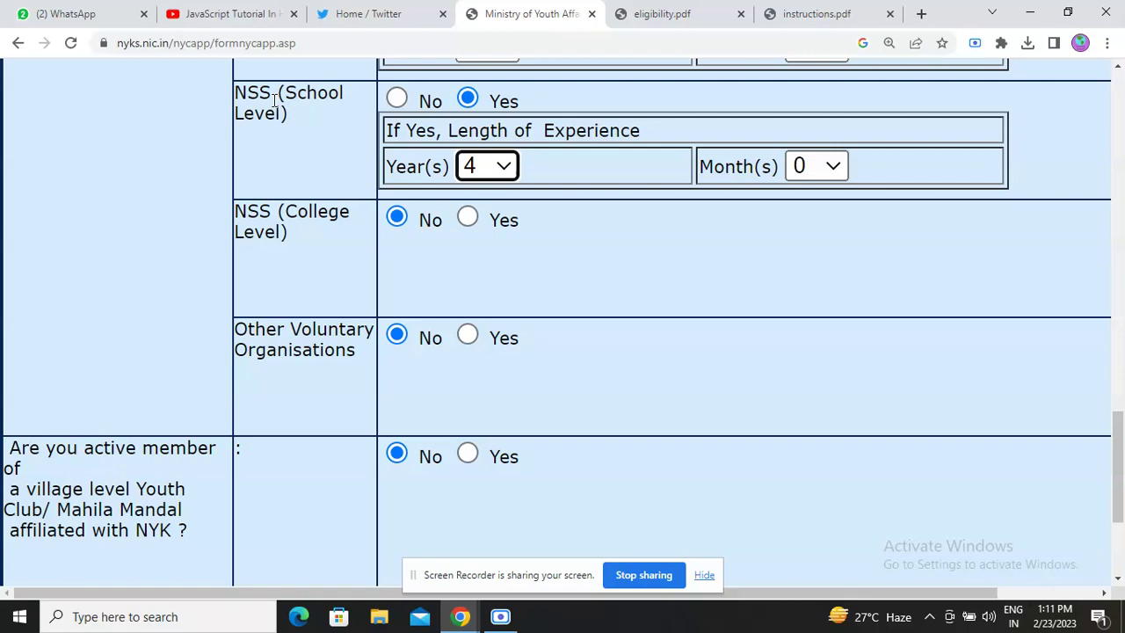
{"action": "left_click", "coordinate": [467, 218]}
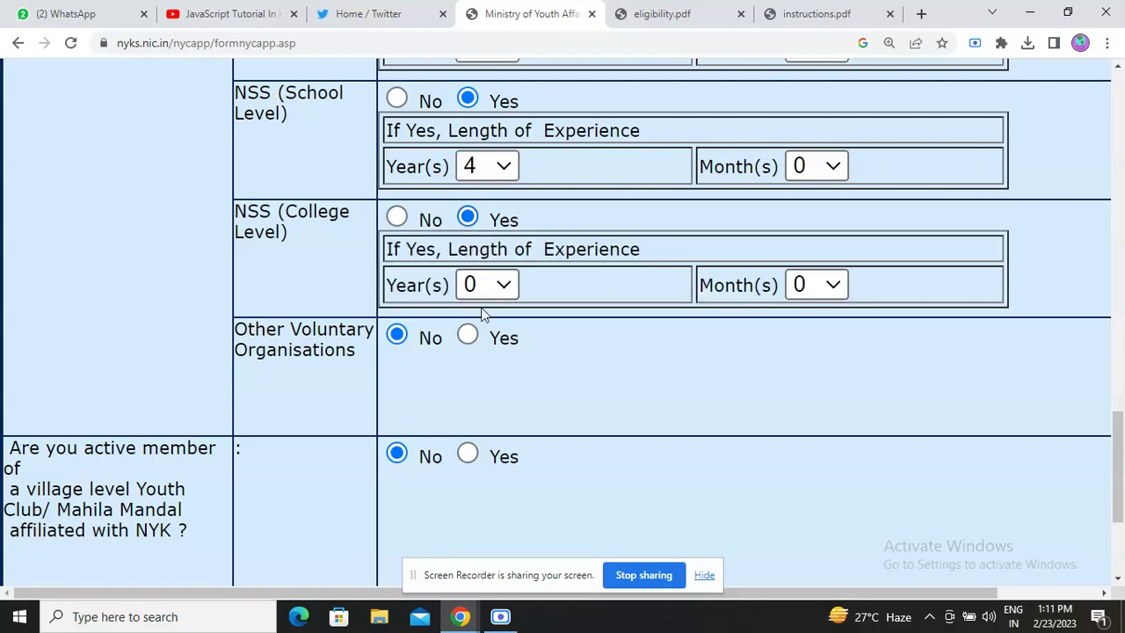
{"action": "left_click", "coordinate": [495, 288]}
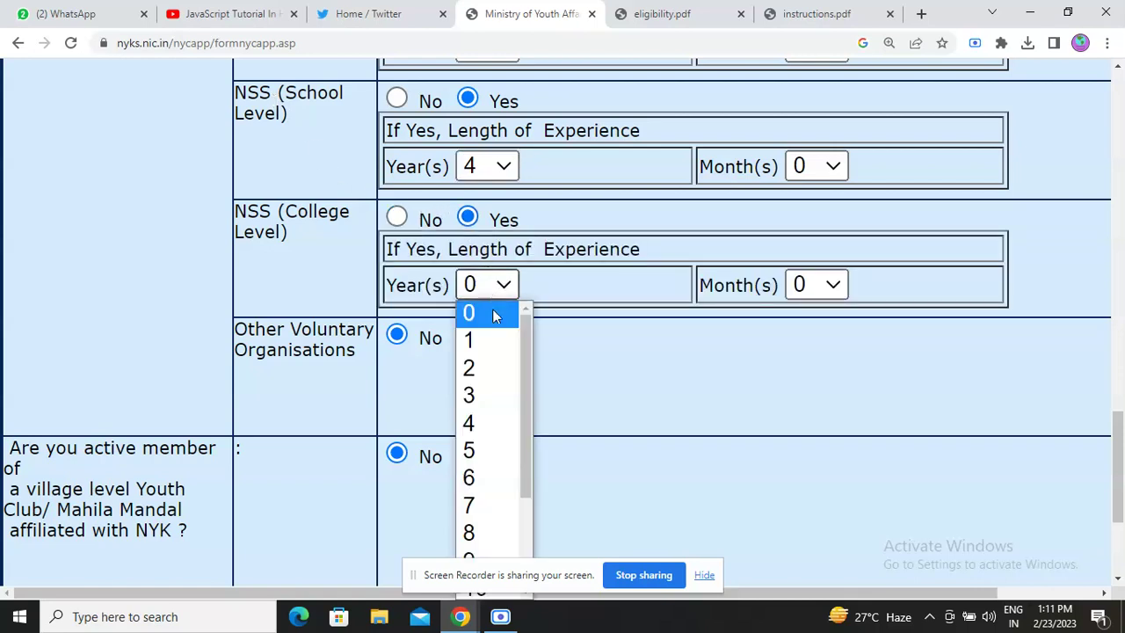
{"action": "left_click", "coordinate": [498, 424]}
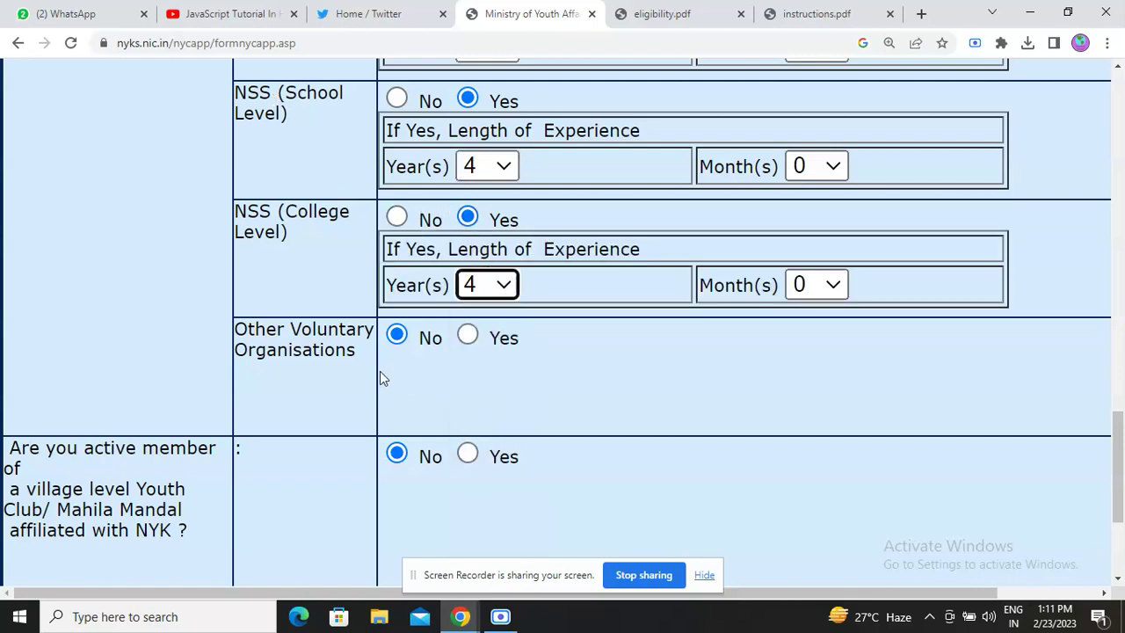
Step: Answer Yes for other voluntary organisations and set the length of experience to 7 years
{"action": "left_click", "coordinate": [466, 338]}
{"action": "scroll", "coordinate": [463, 344], "scroll_direction": "down", "scroll_amount": 2}
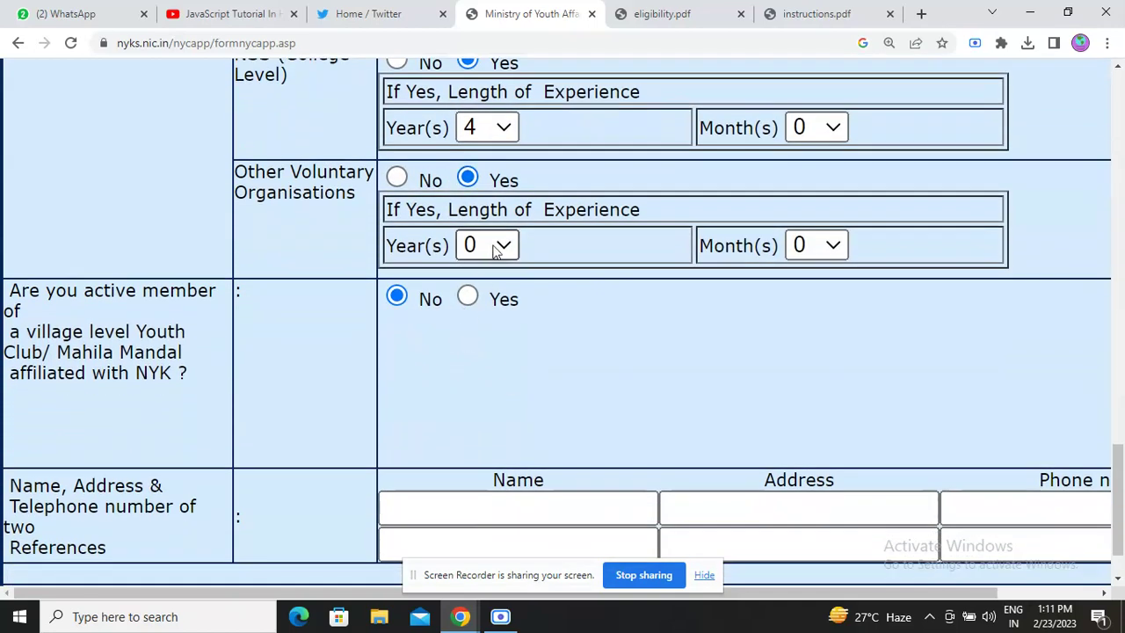
{"action": "left_click", "coordinate": [492, 251]}
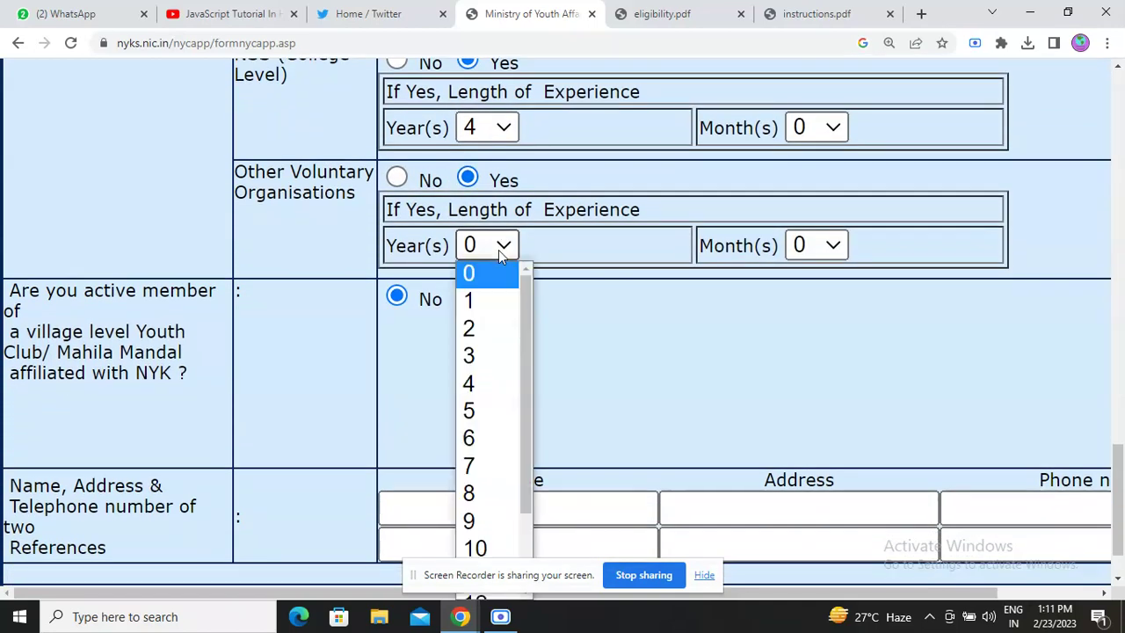
{"action": "left_click", "coordinate": [491, 477]}
Step: Answer Yes to active membership of a village level youth club affiliated with NYK, leaving the club name and address blank
{"action": "scroll", "coordinate": [477, 366], "scroll_direction": "down", "scroll_amount": 1}
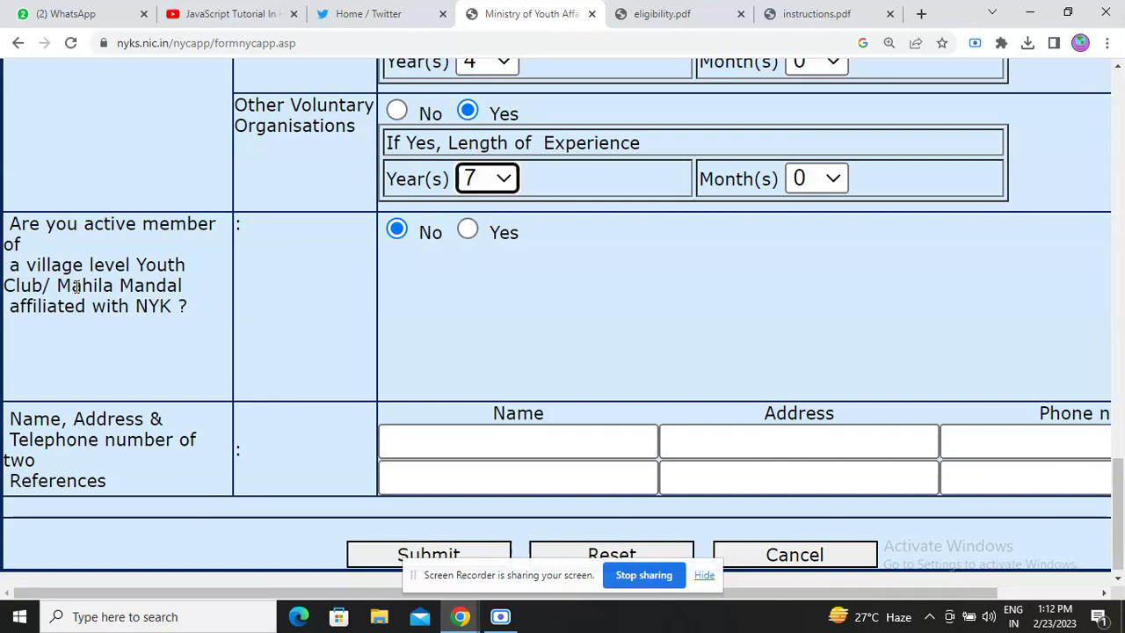
{"action": "left_click", "coordinate": [467, 231]}
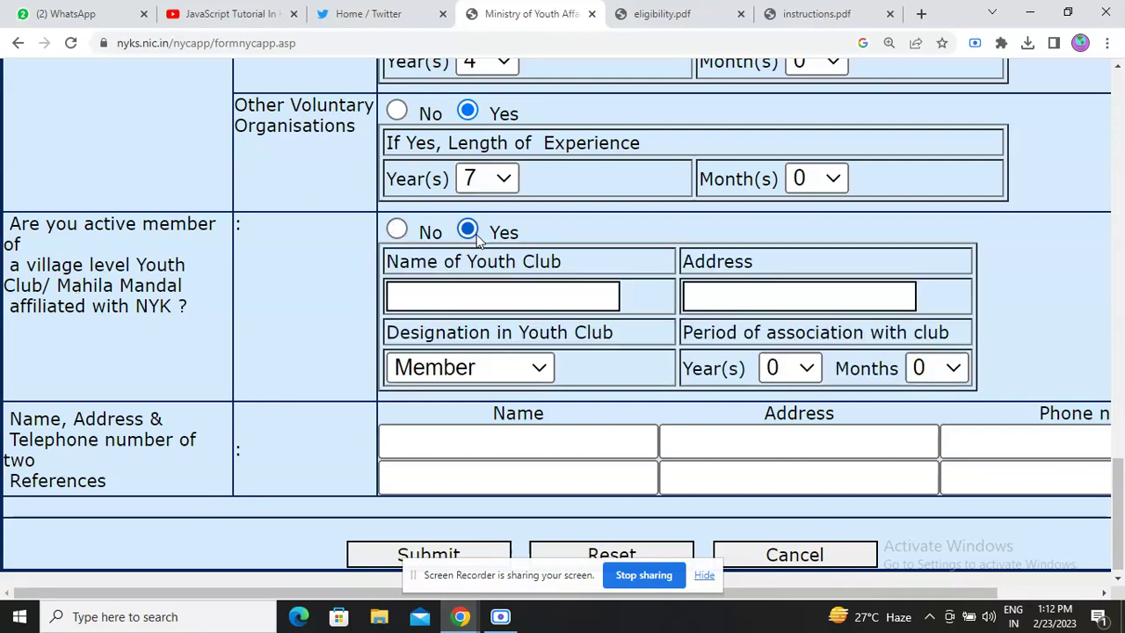
{"action": "left_click", "coordinate": [484, 296]}
{"action": "left_click", "coordinate": [748, 306]}
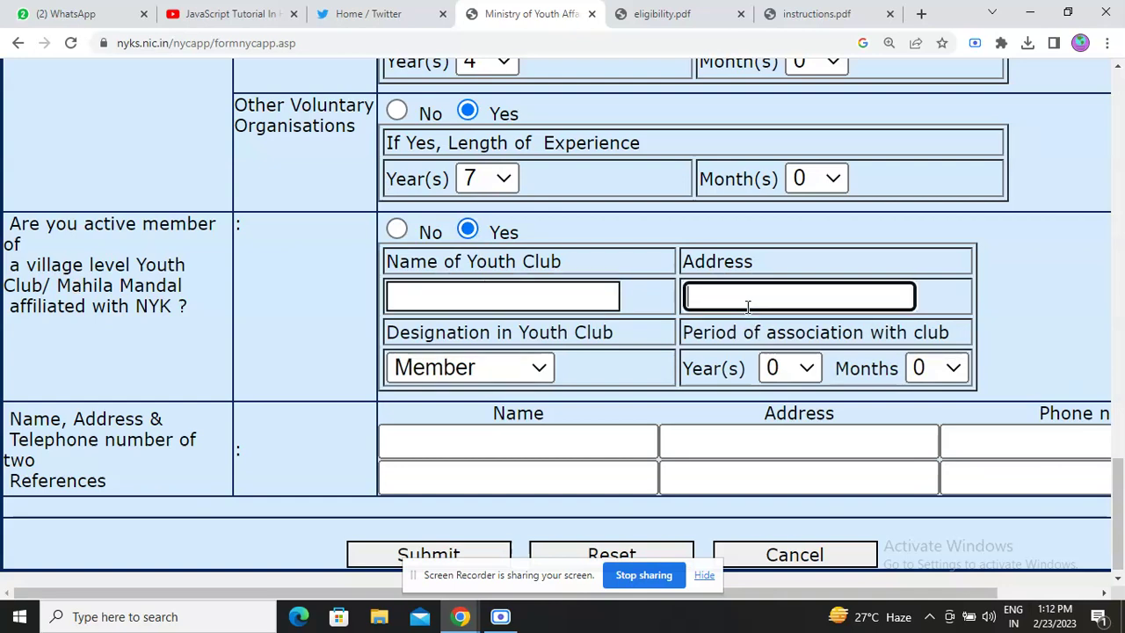
Step: Switch the designation in the youth club to Office Bearer and back to Member
{"action": "left_click", "coordinate": [511, 370]}
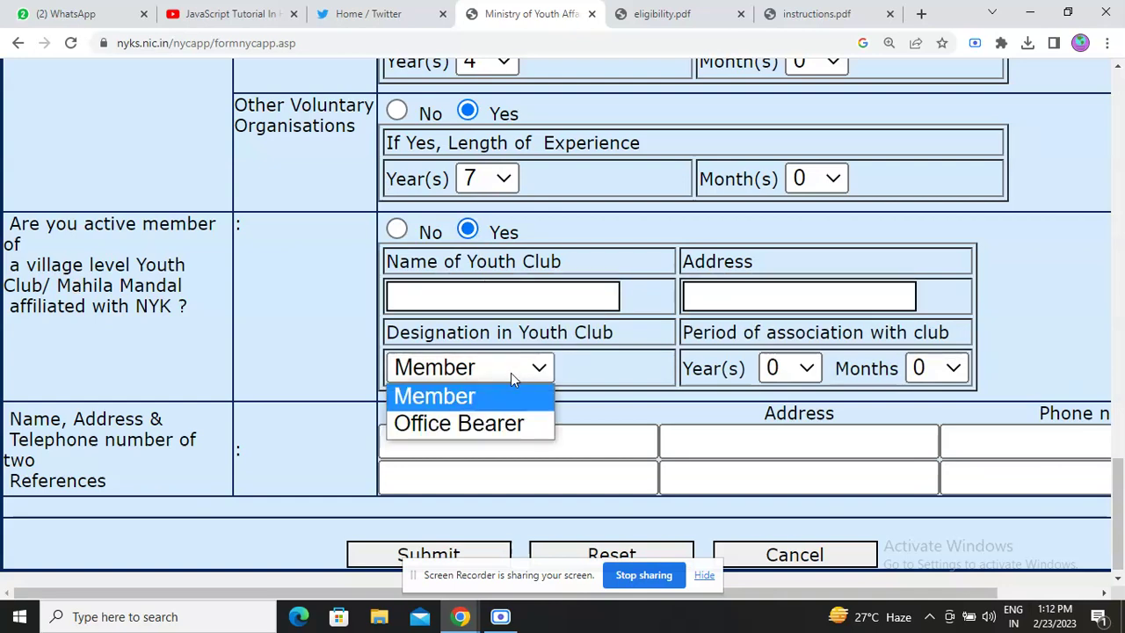
{"action": "left_click", "coordinate": [491, 424]}
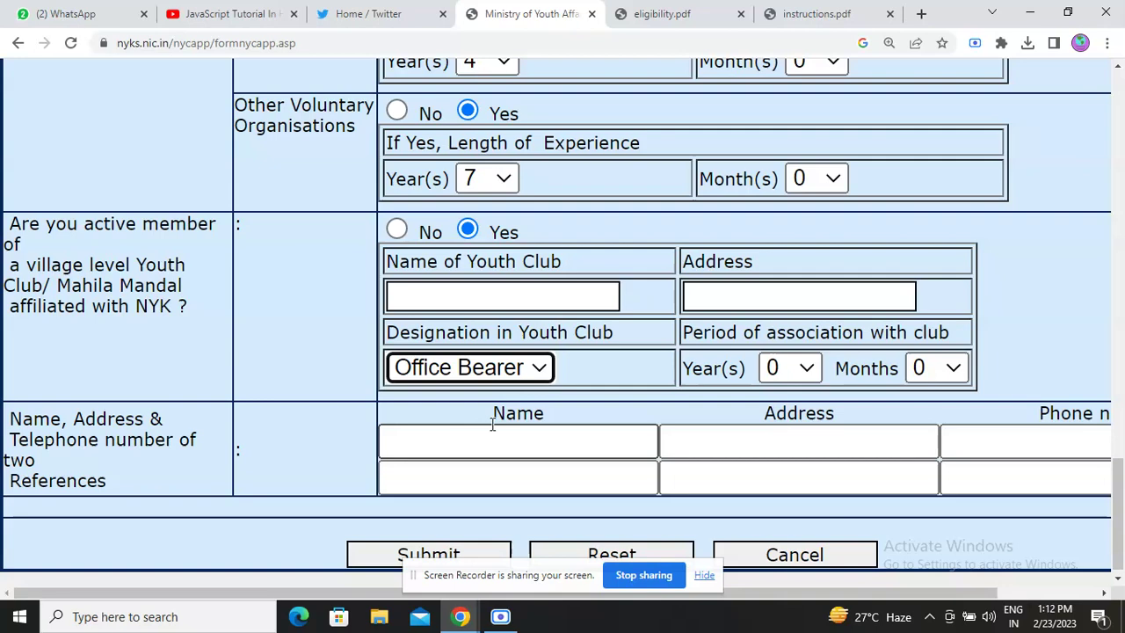
{"action": "left_click", "coordinate": [503, 373]}
{"action": "left_click", "coordinate": [492, 399]}
Step: Go through the name fields for the two references, leaving both blank
{"action": "scroll", "coordinate": [488, 413], "scroll_direction": "down", "scroll_amount": 1}
{"action": "left_click", "coordinate": [462, 438]}
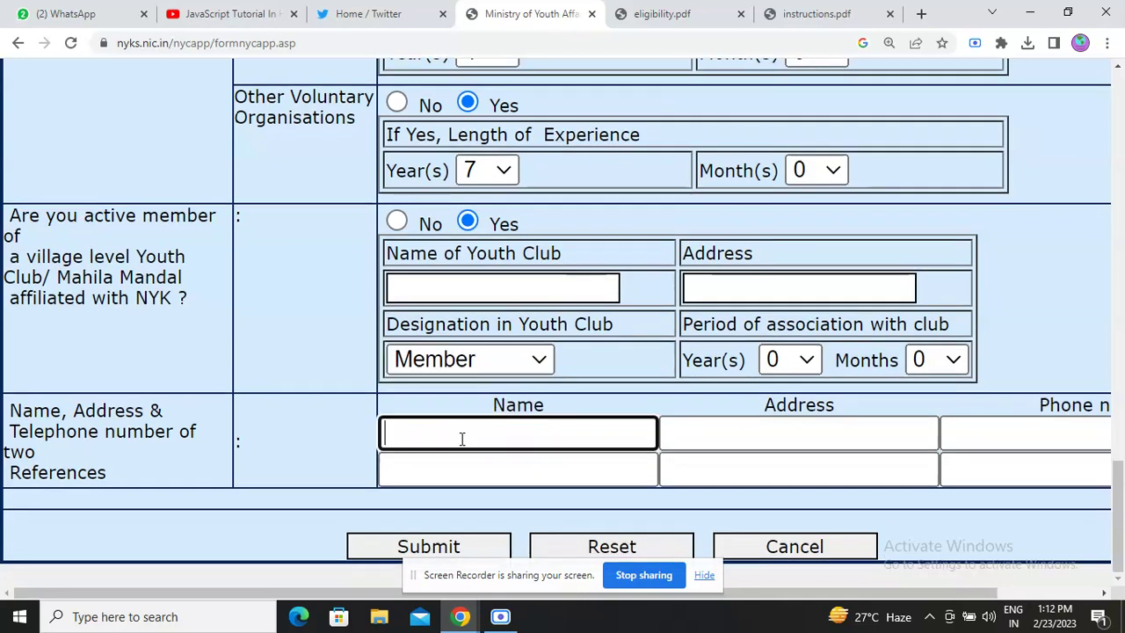
{"action": "left_click", "coordinate": [445, 477]}
{"action": "left_click", "coordinate": [431, 429]}
{"action": "left_click", "coordinate": [437, 473]}
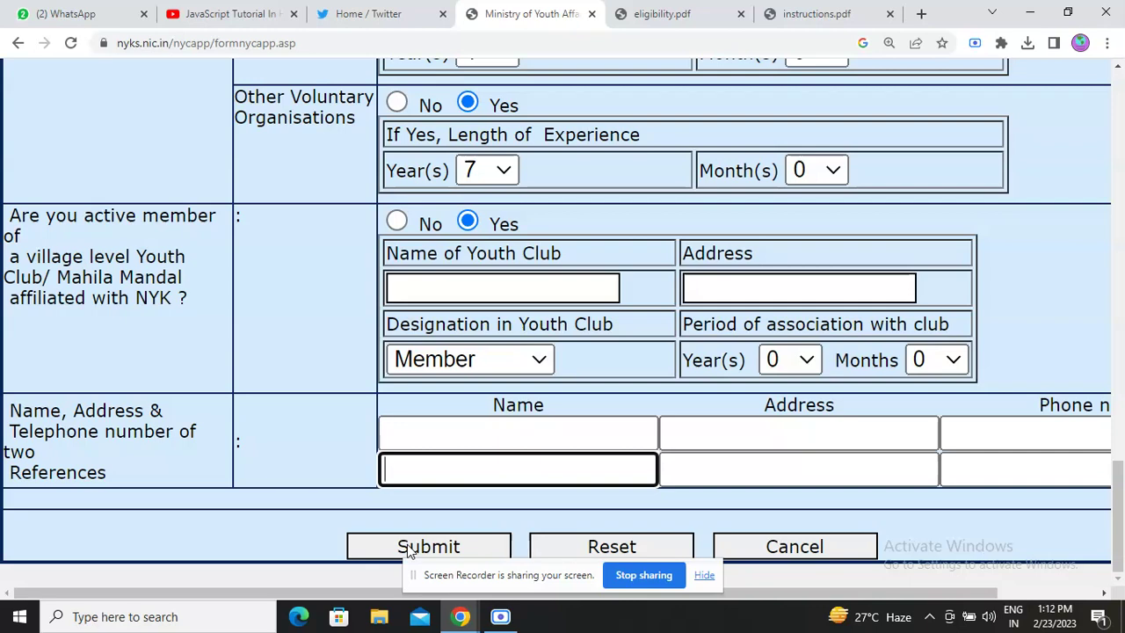
Step: Review the eligibility document's age limits, selection preferences, and exclusions for regular students and former NYVs
{"action": "left_click", "coordinate": [643, 13]}
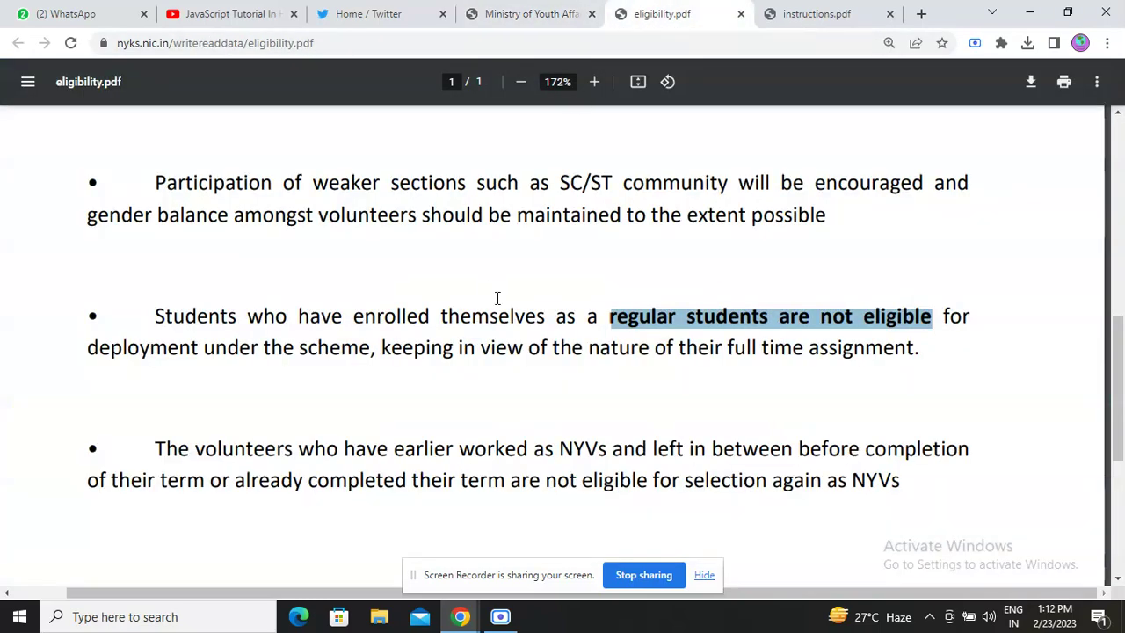
{"action": "scroll", "coordinate": [497, 298], "scroll_direction": "down", "scroll_amount": 2, "text": "ctrl"}
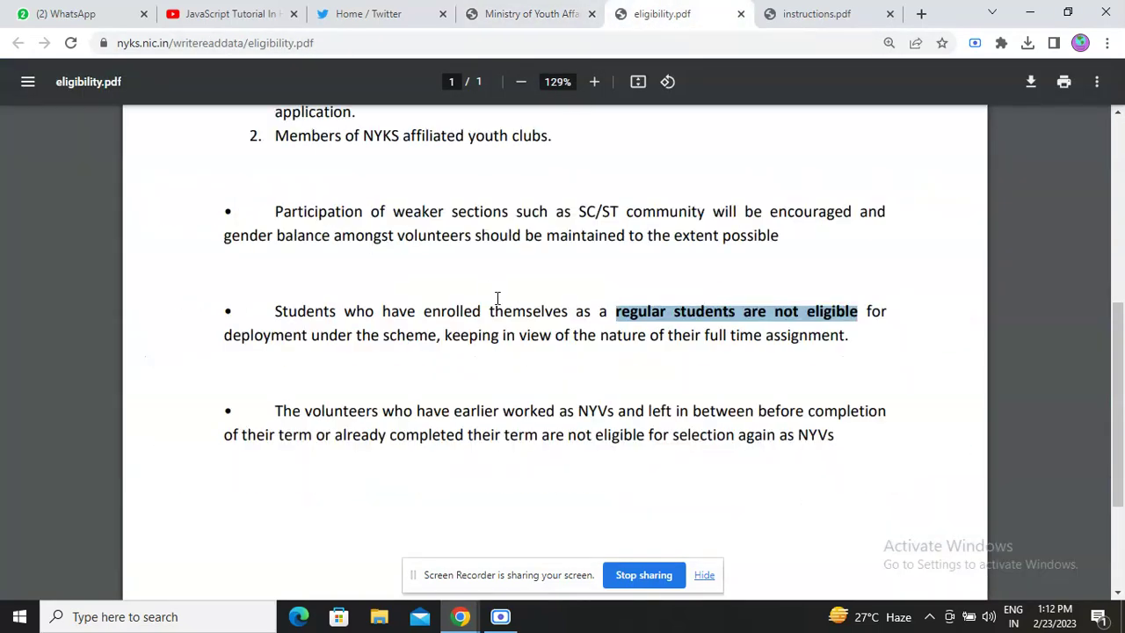
{"action": "scroll", "coordinate": [492, 299], "scroll_direction": "up", "scroll_amount": 3}
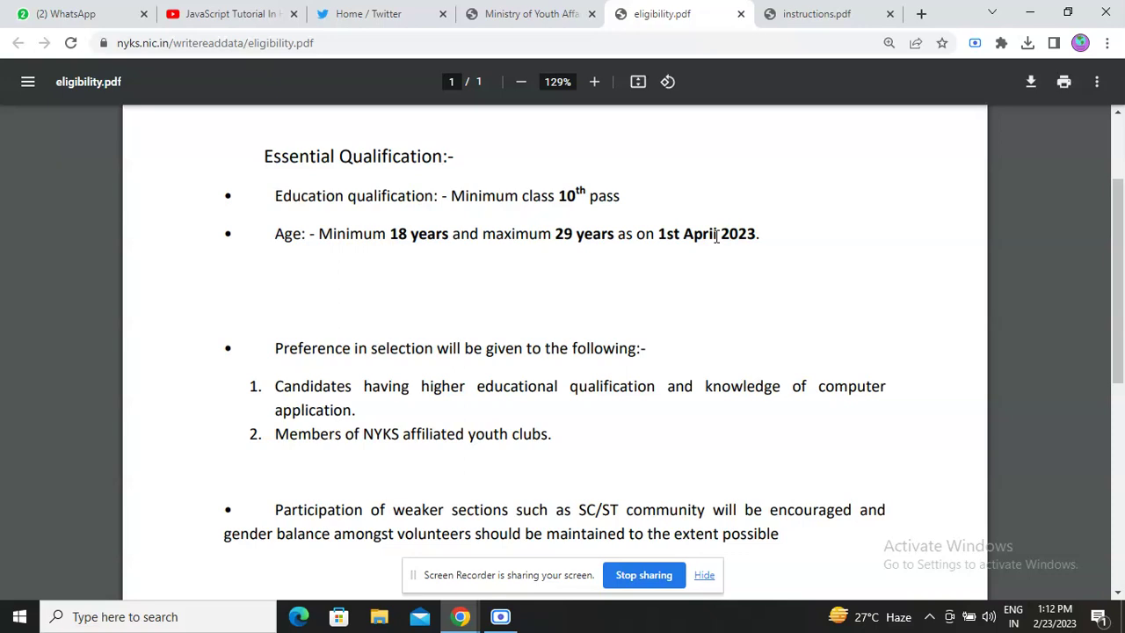
{"action": "scroll", "coordinate": [716, 235], "scroll_direction": "down", "scroll_amount": 2}
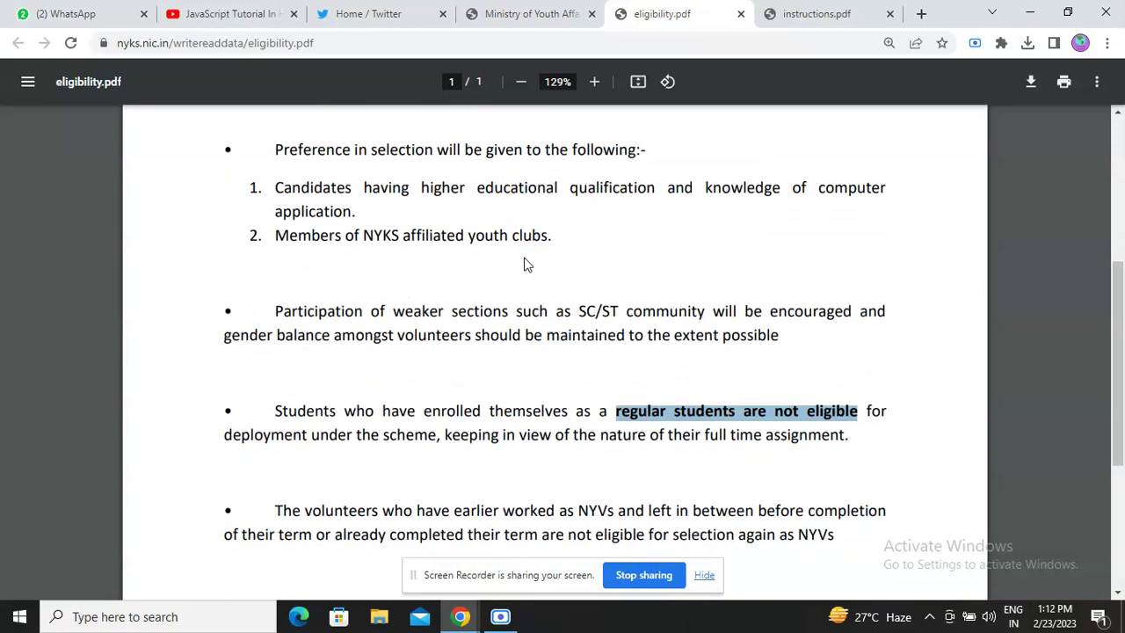
{"action": "scroll", "coordinate": [527, 264], "scroll_direction": "up", "scroll_amount": 2}
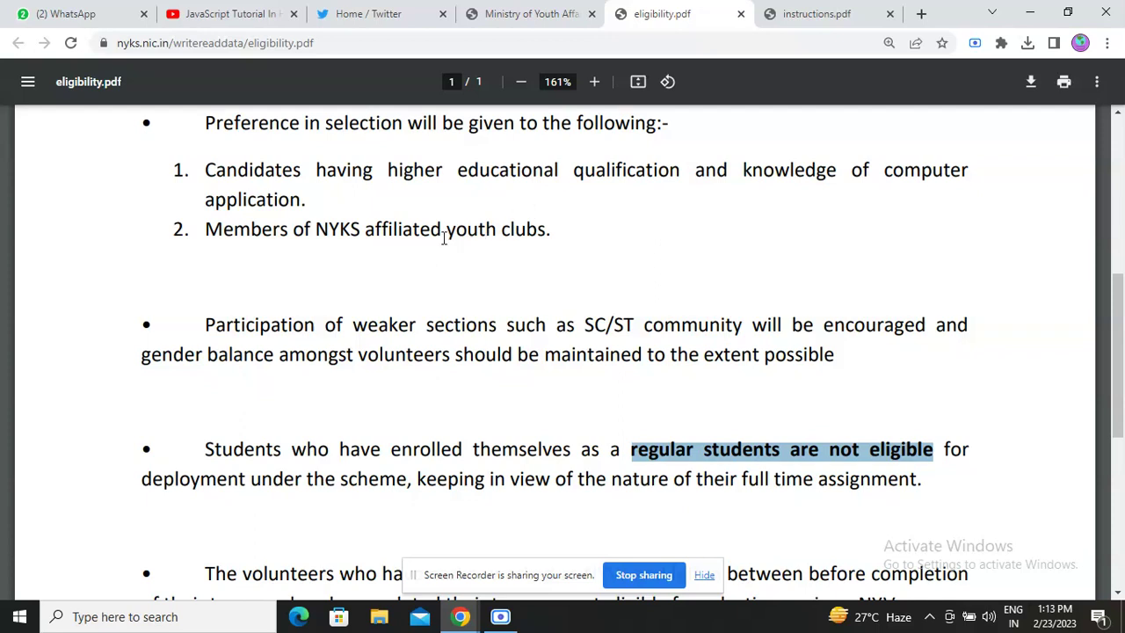
{"action": "left_click_drag", "start_coordinate": [444, 234], "coordinate": [134, 133]}
{"action": "left_click", "coordinate": [550, 231]}
{"action": "left_click", "coordinate": [281, 271]}
{"action": "scroll", "coordinate": [283, 271], "scroll_direction": "down", "scroll_amount": 2}
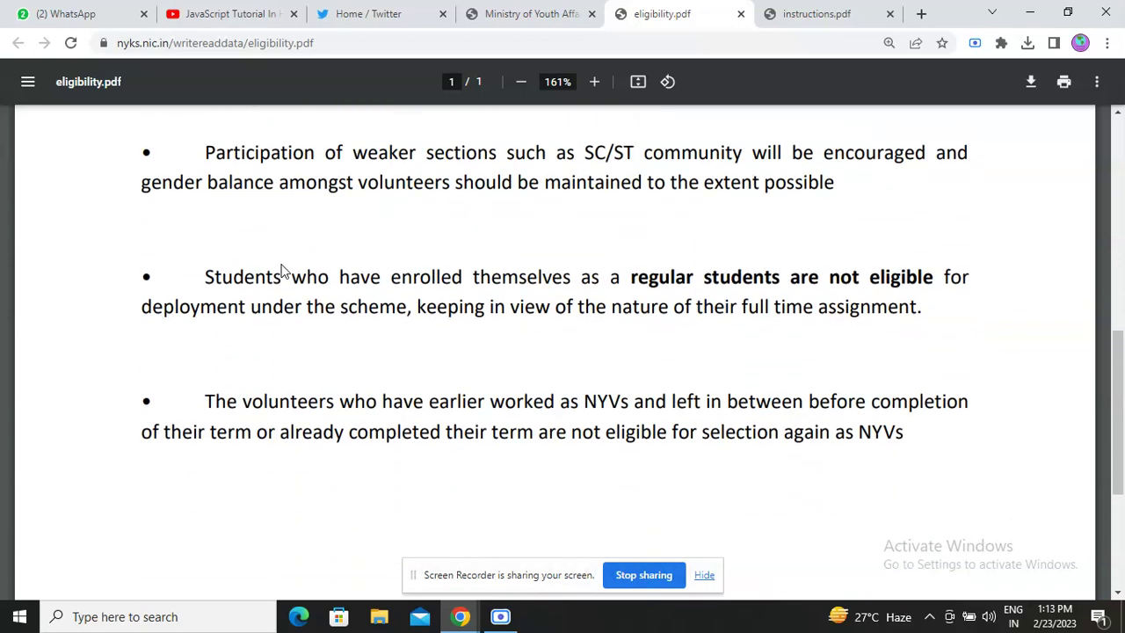